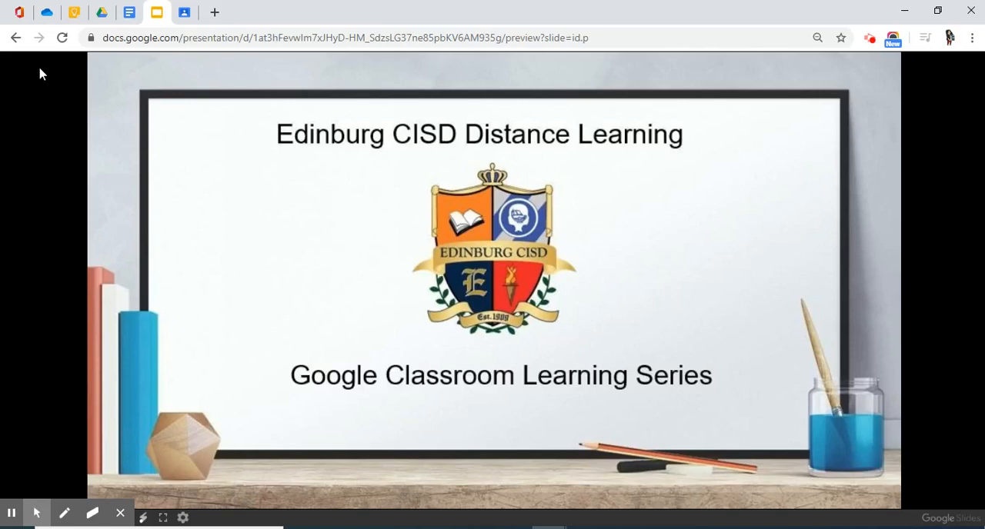
- Advance to the Module 7 slide and bring up the class's Classwork page in Classroom
key(Right)
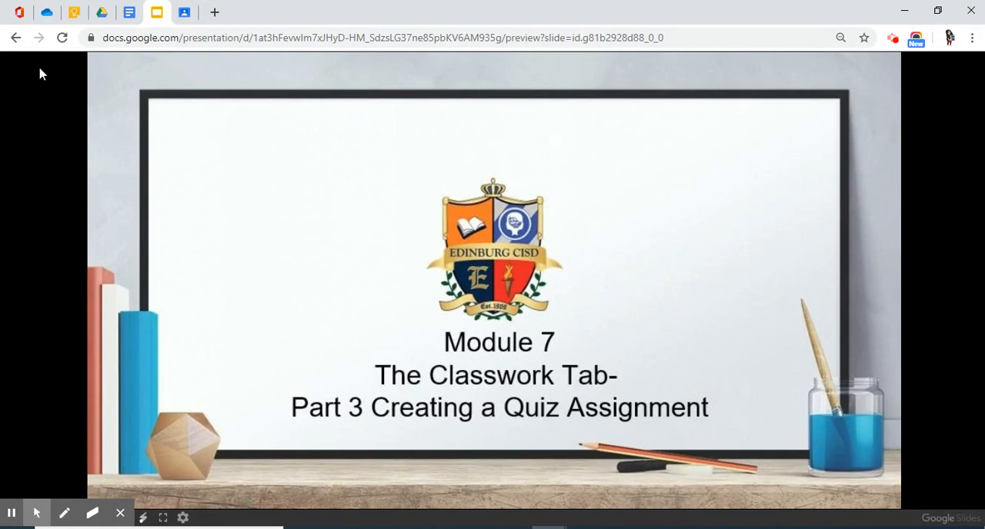
click(185, 12)
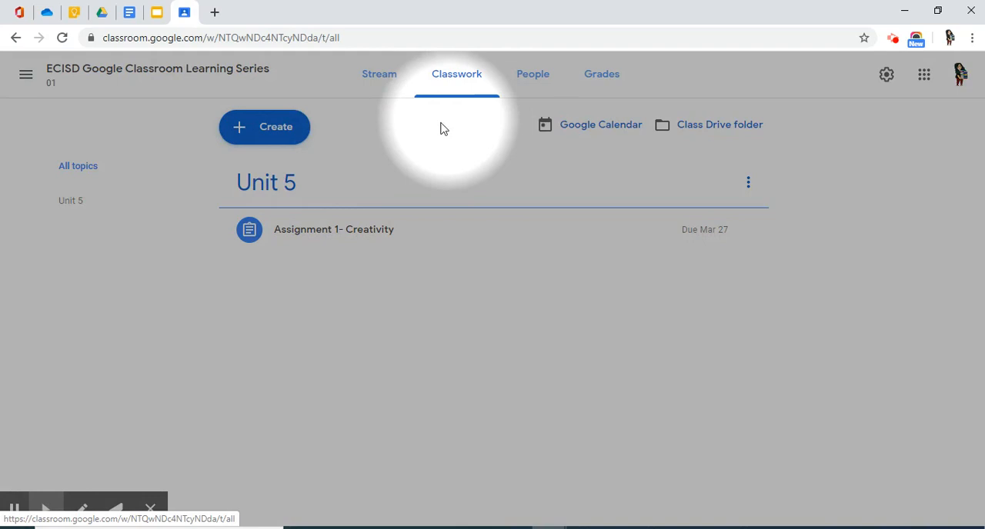
- Start a new quiz assignment from the Create menu, attaching a blank Forms quiz
click(265, 130)
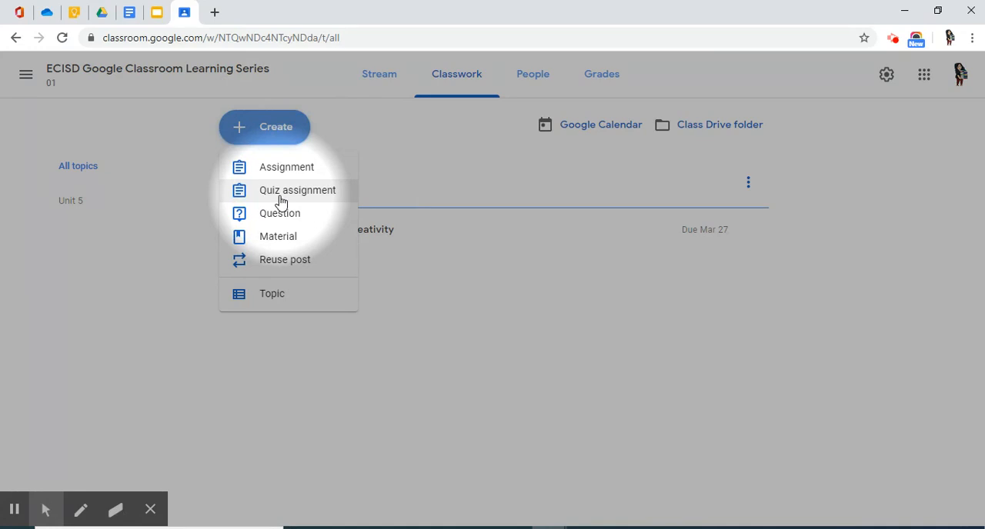
click(281, 194)
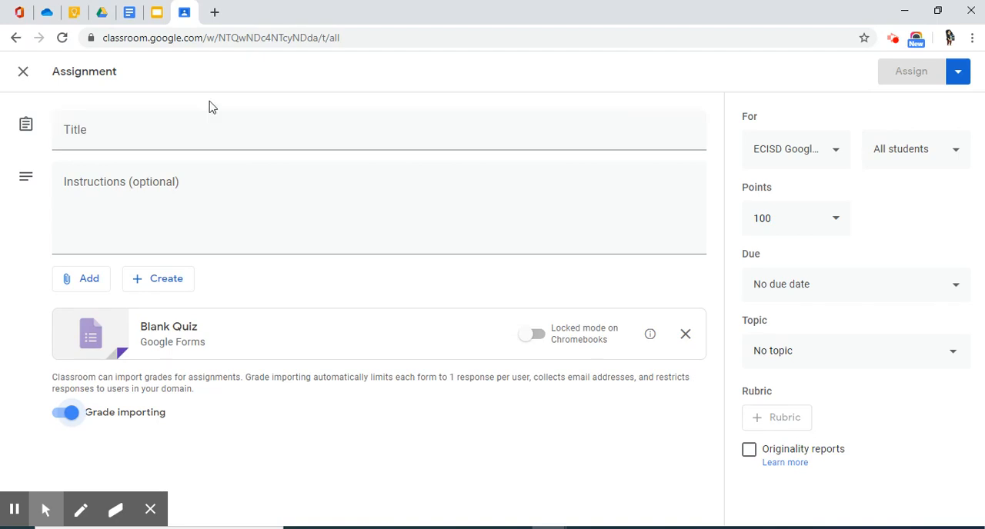
- Copy 'Civil War Quiz' from the Part 3 Quiz doc into the assignment title
click(130, 13)
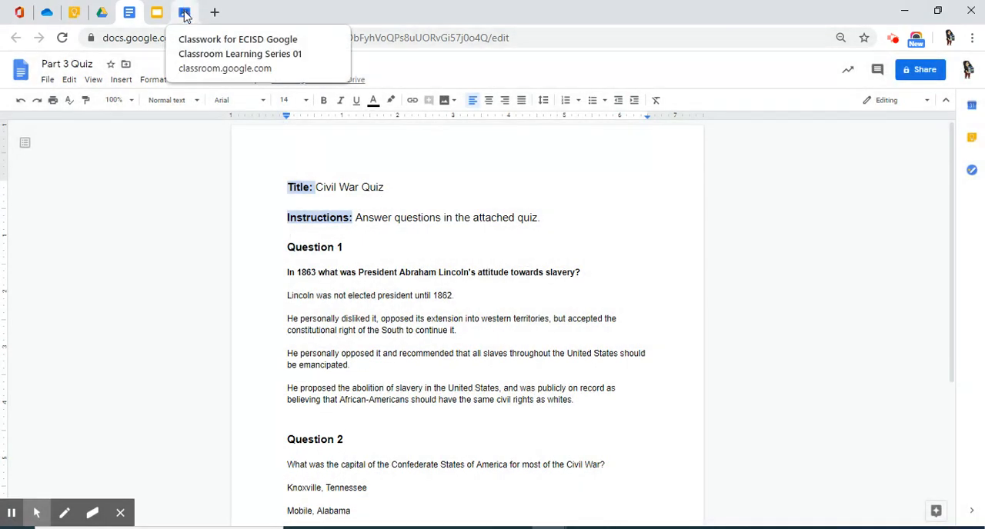
click(184, 13)
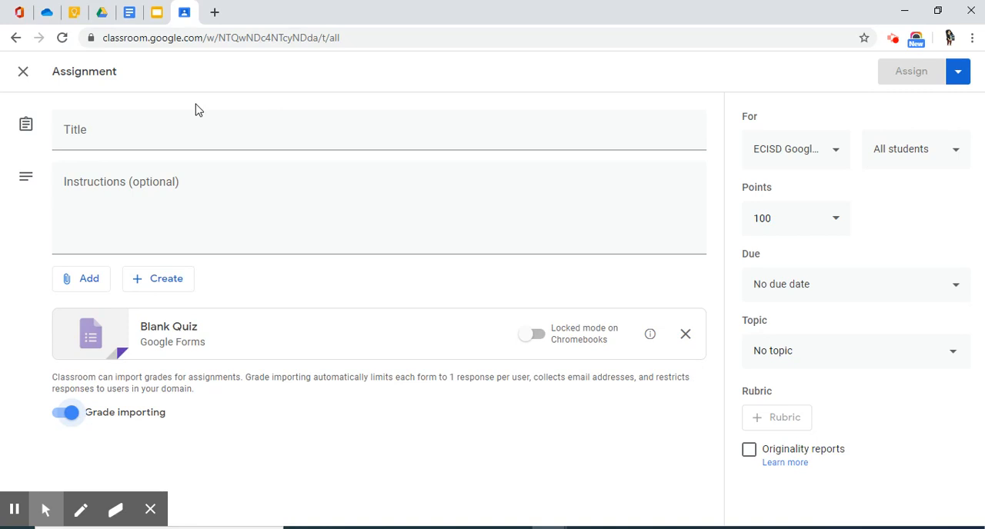
click(119, 135)
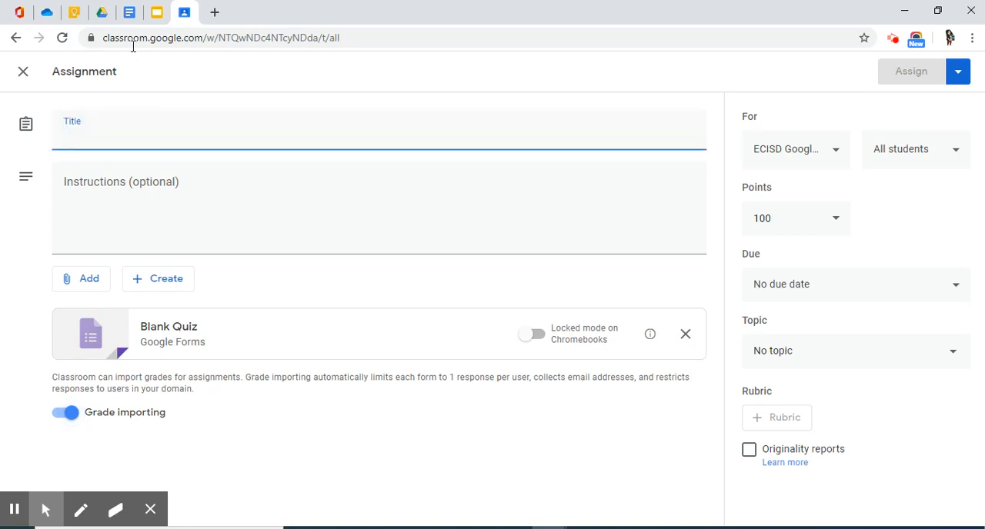
click(131, 13)
drag(389, 189, 317, 190)
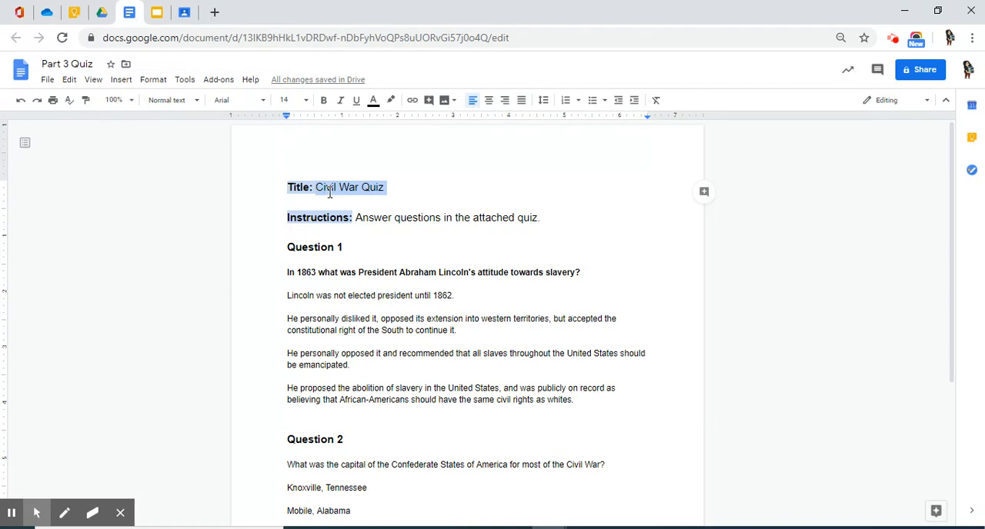
key(ctrl+c)
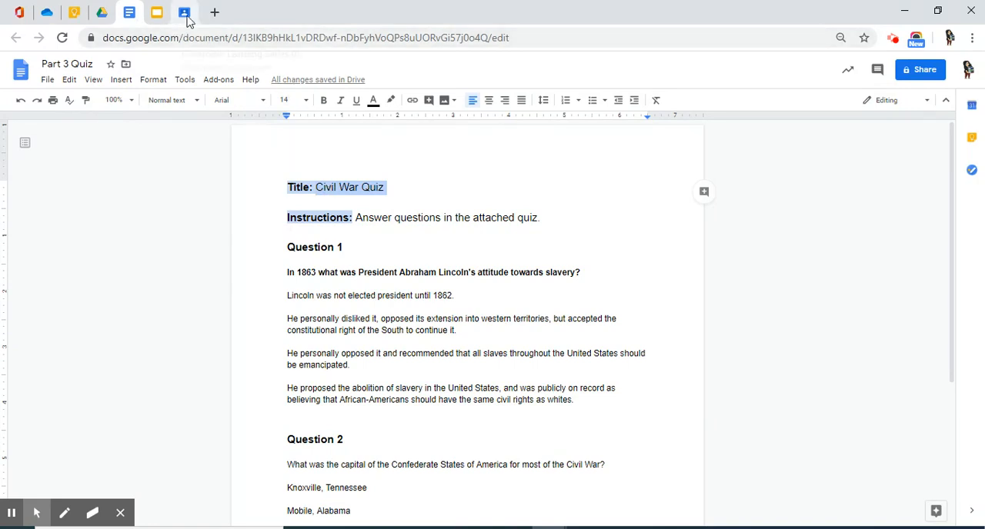
click(183, 12)
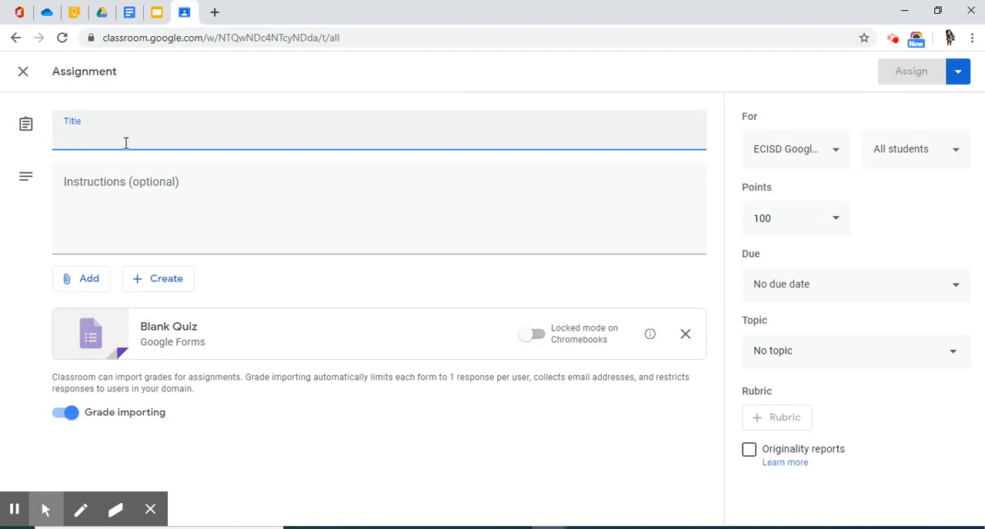
key(ctrl+v)
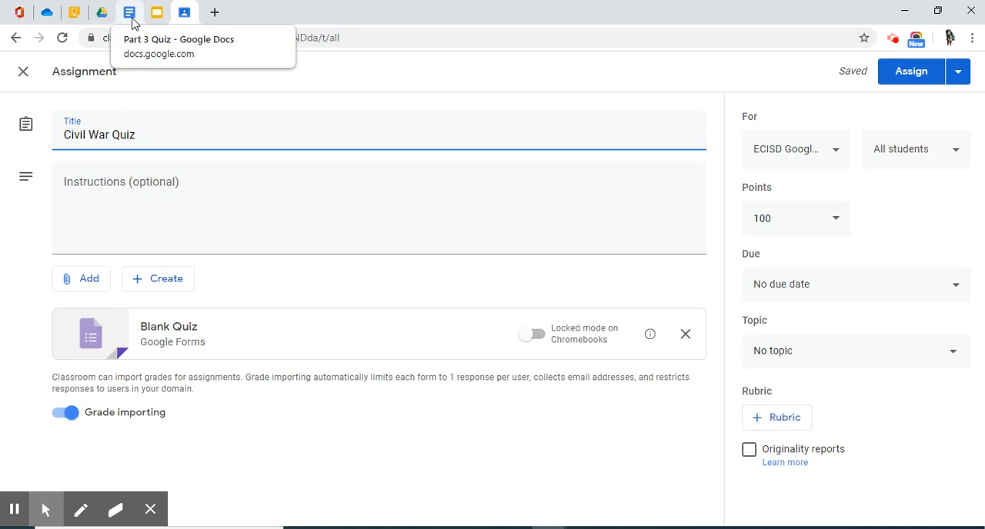
- Copy the instructions sentence from the doc and place the cursor in the Instructions field
click(129, 12)
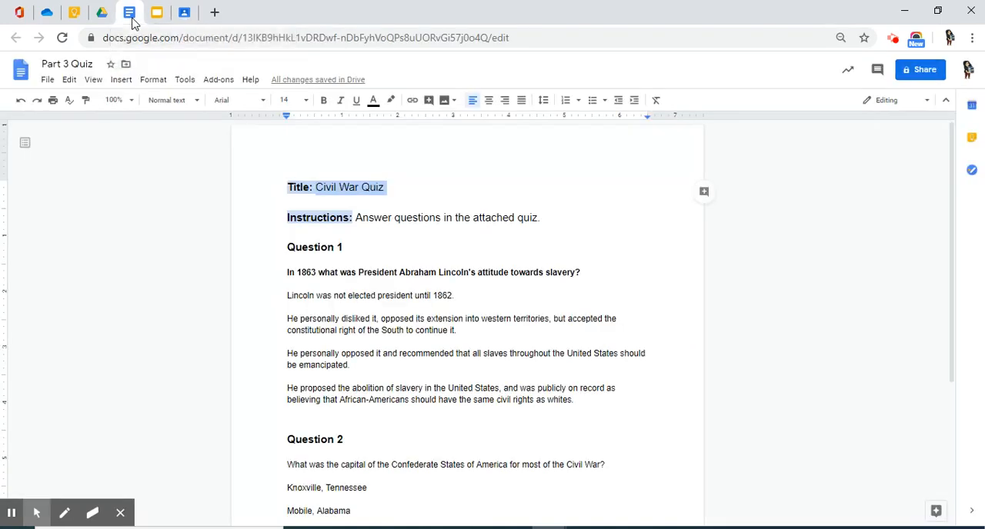
click(350, 253)
drag(542, 217, 368, 218)
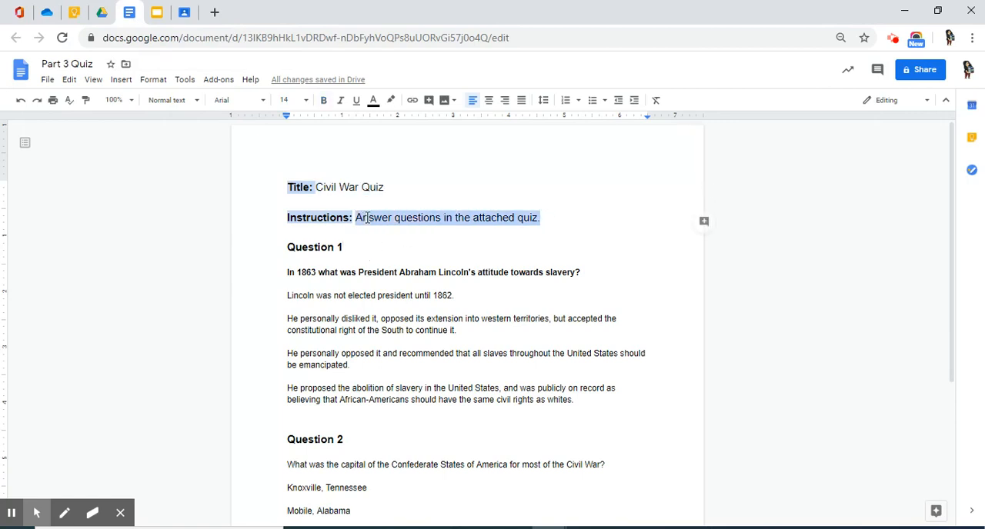
key(ctrl+c)
click(184, 12)
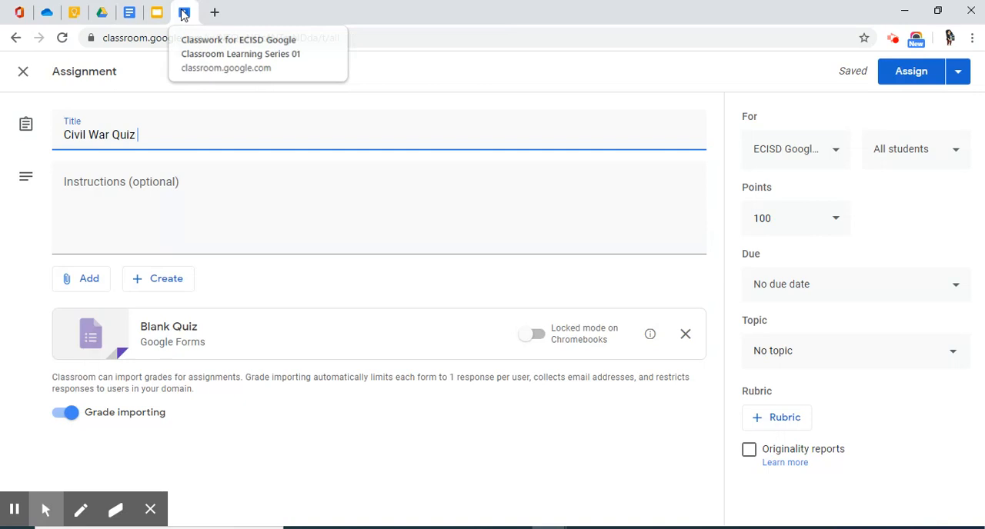
click(156, 195)
- Paste the copied instructions sentence into the assignment's Instructions field
key(ctrl+v)
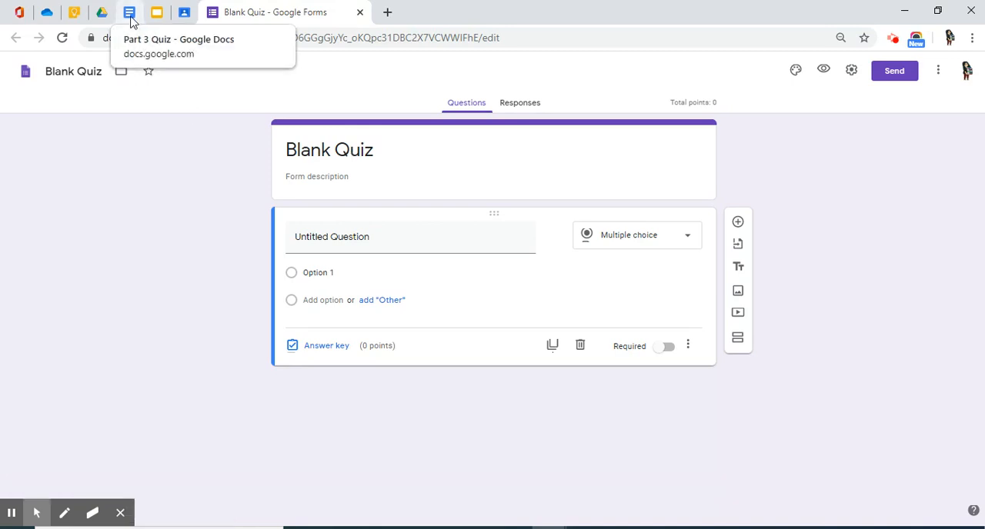
- Paste the 1863 Lincoln slavery question over the placeholder, keeping it Multiple choice
click(129, 12)
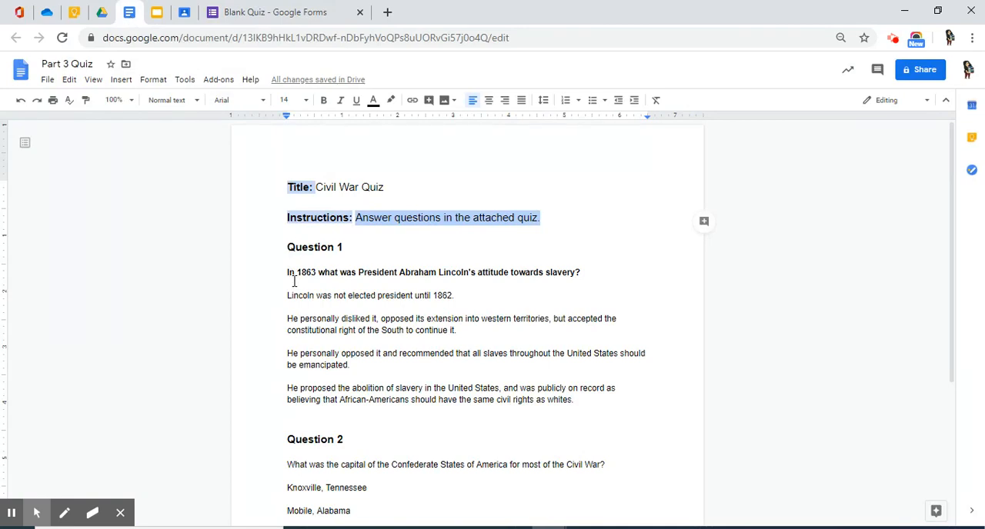
drag(286, 273, 588, 279)
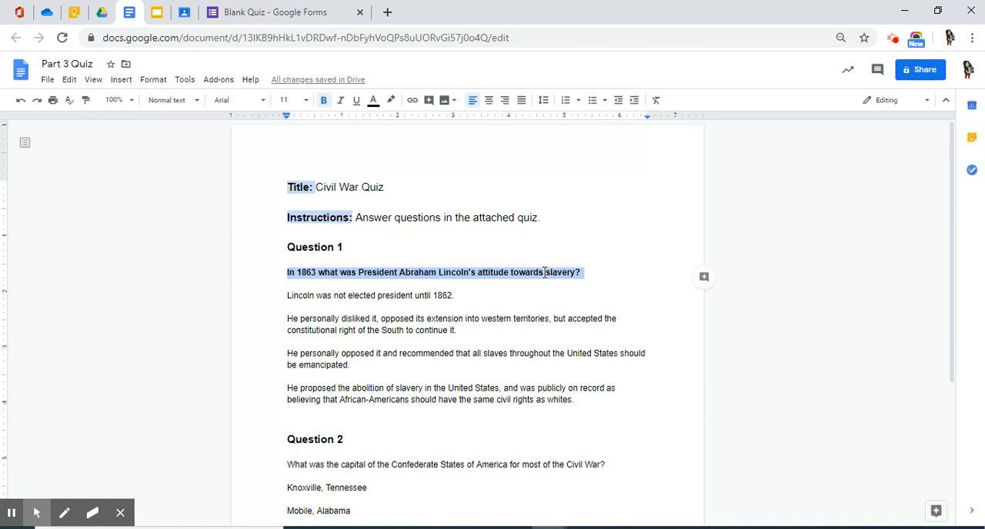
click(285, 12)
click(336, 237)
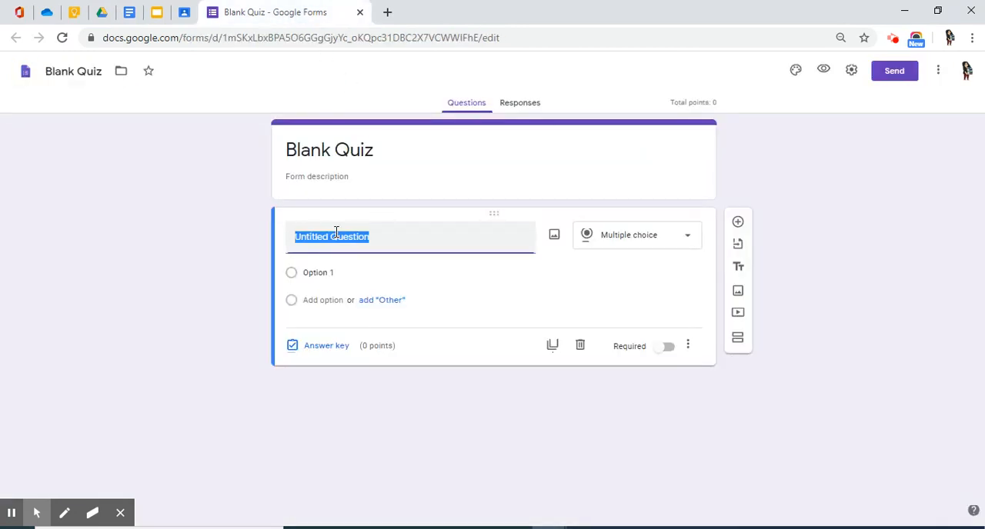
key(ctrl+v)
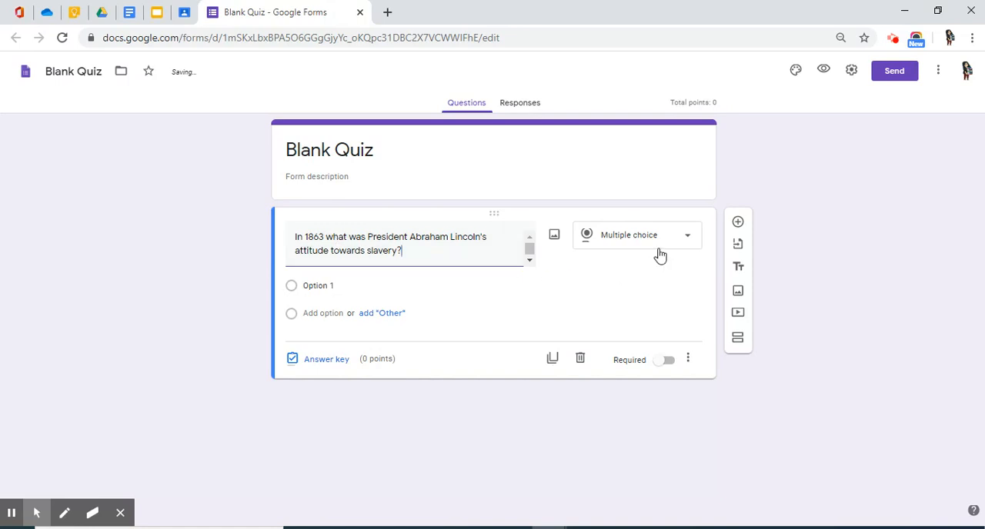
mouse_move(410, 237)
click(688, 242)
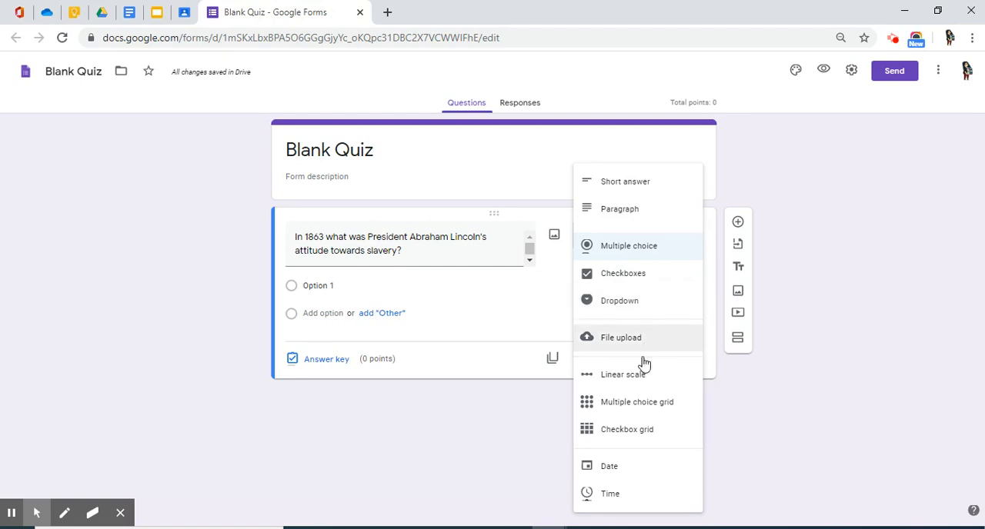
click(819, 180)
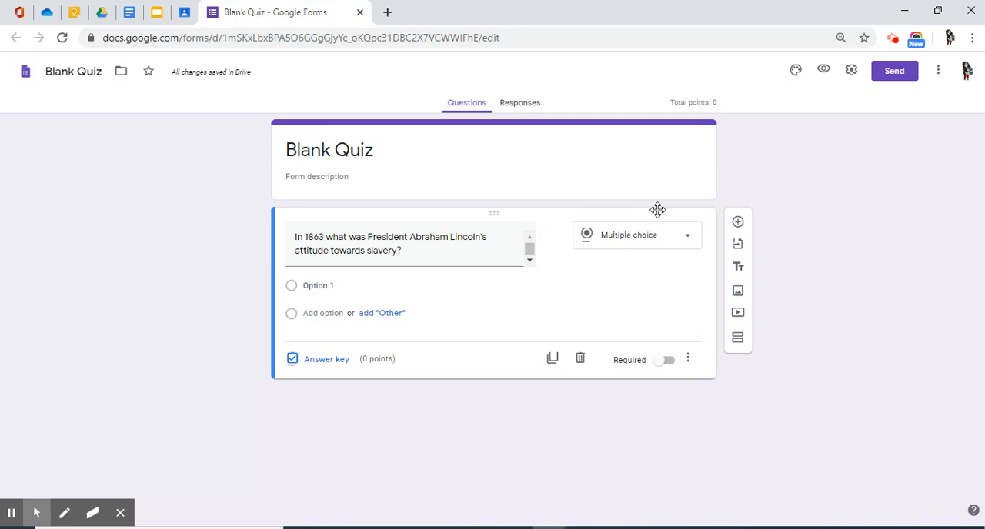
mouse_move(129, 12)
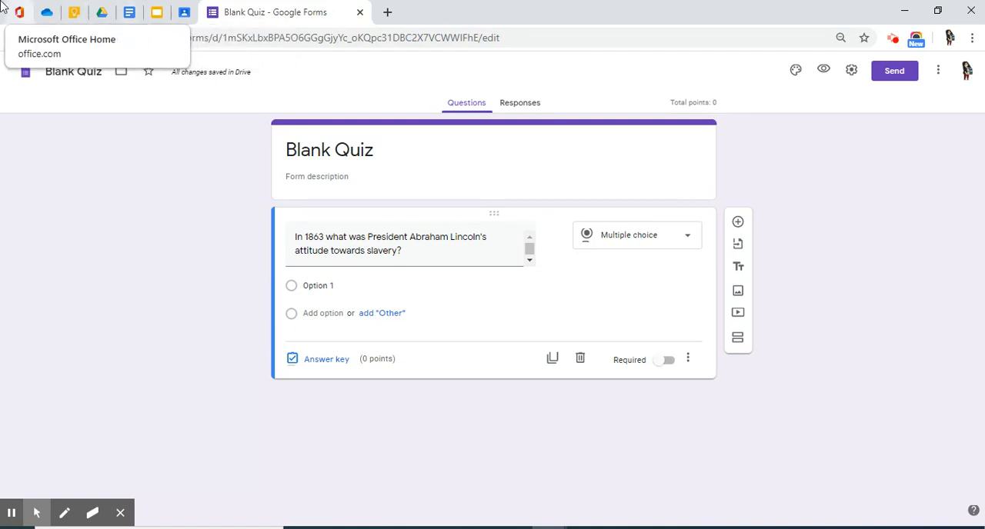
- Fill the first option and add a second with answer choices copied from the quiz doc
click(129, 12)
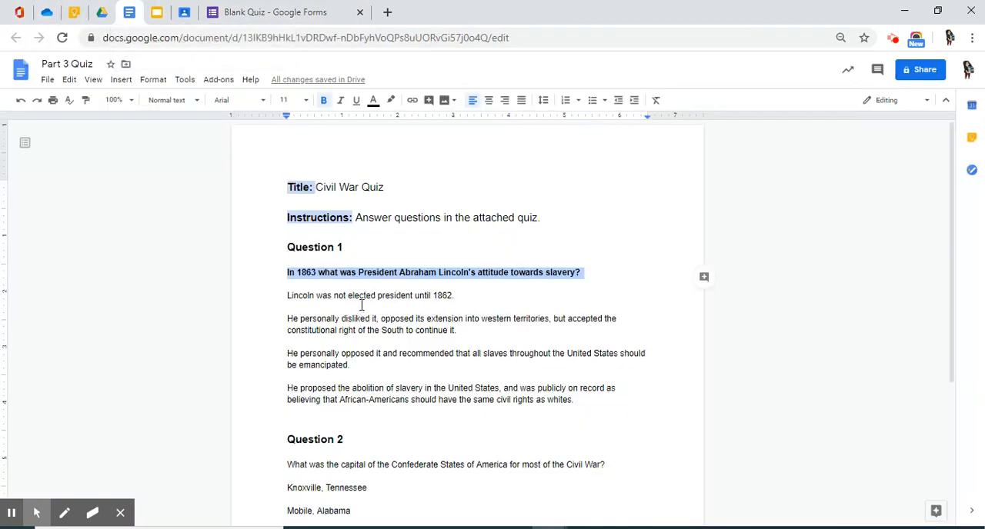
mouse_move(454, 295)
mouse_down()
mouse_move(287, 296)
mouse_move(454, 299)
mouse_up()
click(287, 296)
click(455, 296)
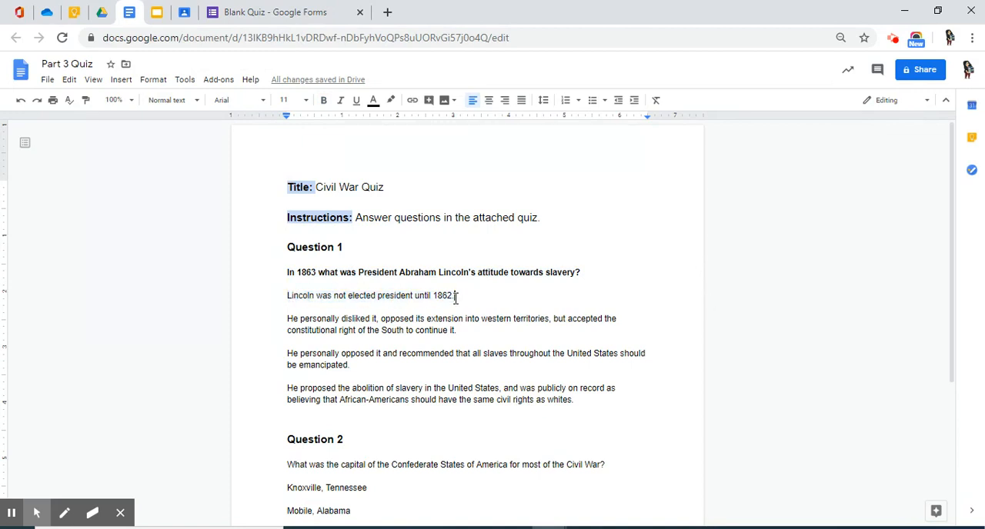
click(238, 12)
click(317, 285)
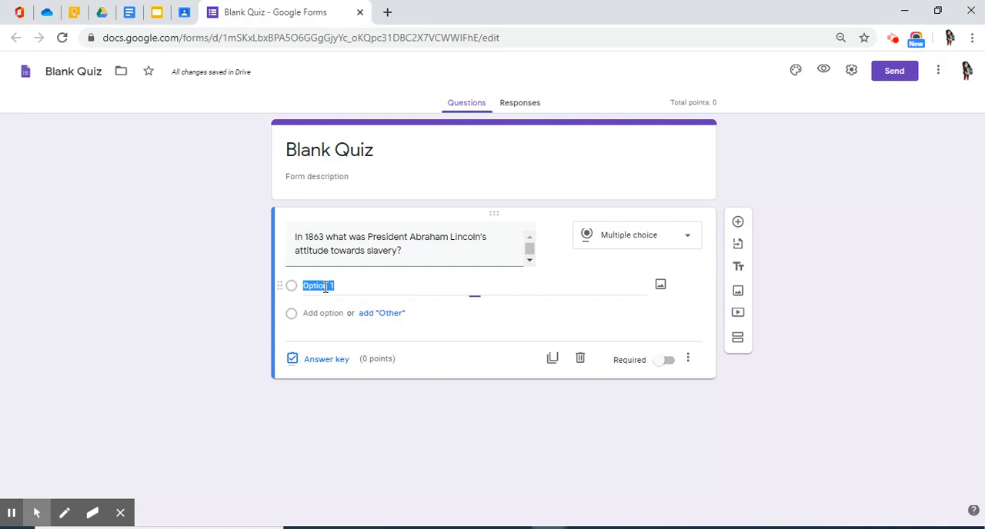
key(ctrl+v)
click(129, 12)
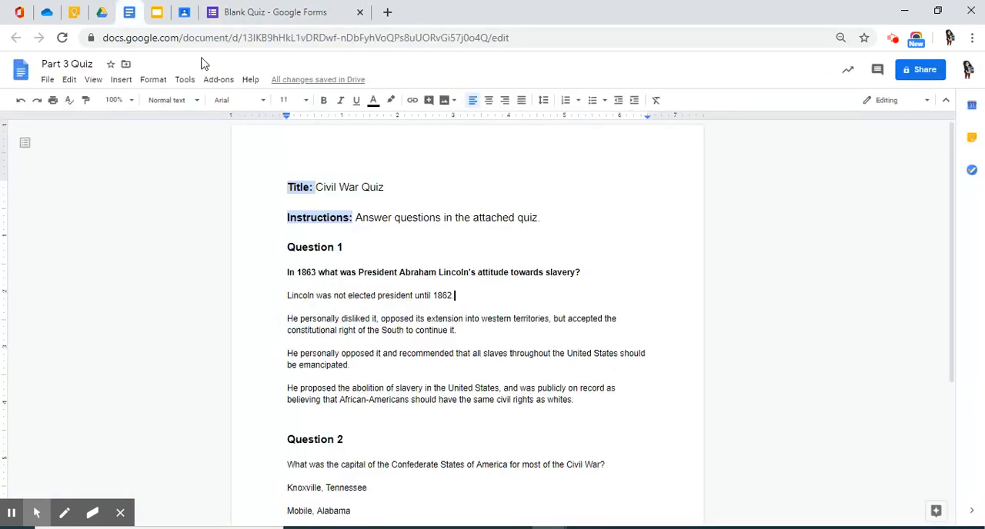
drag(456, 330, 288, 318)
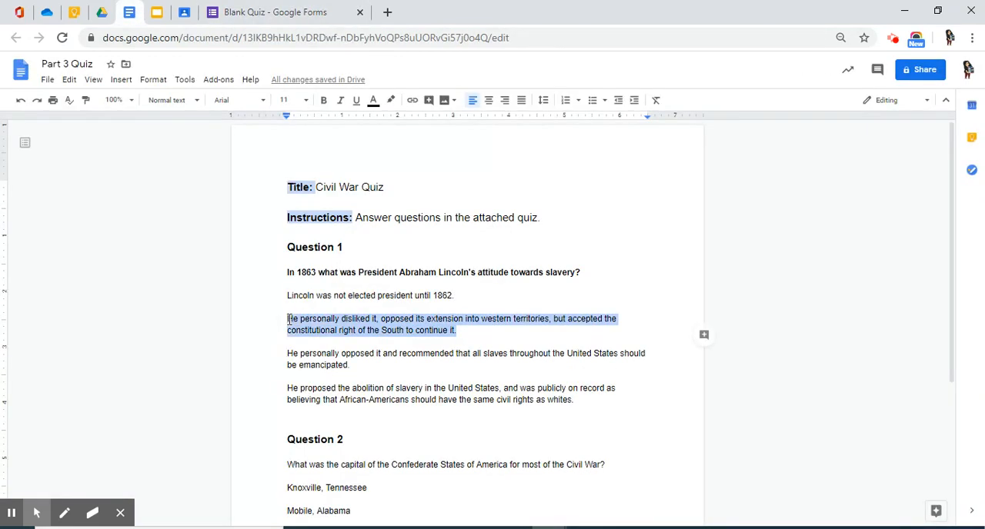
key(ctrl+c)
click(231, 12)
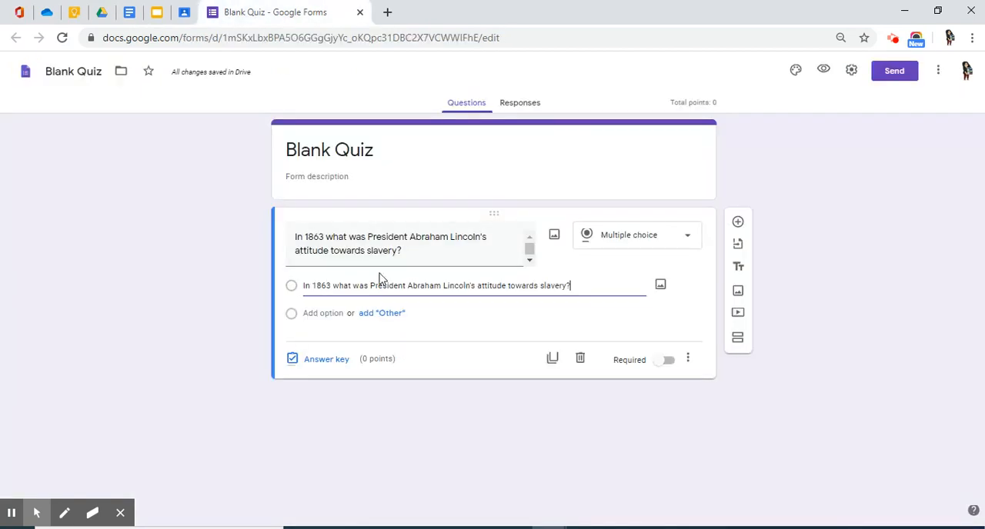
click(331, 314)
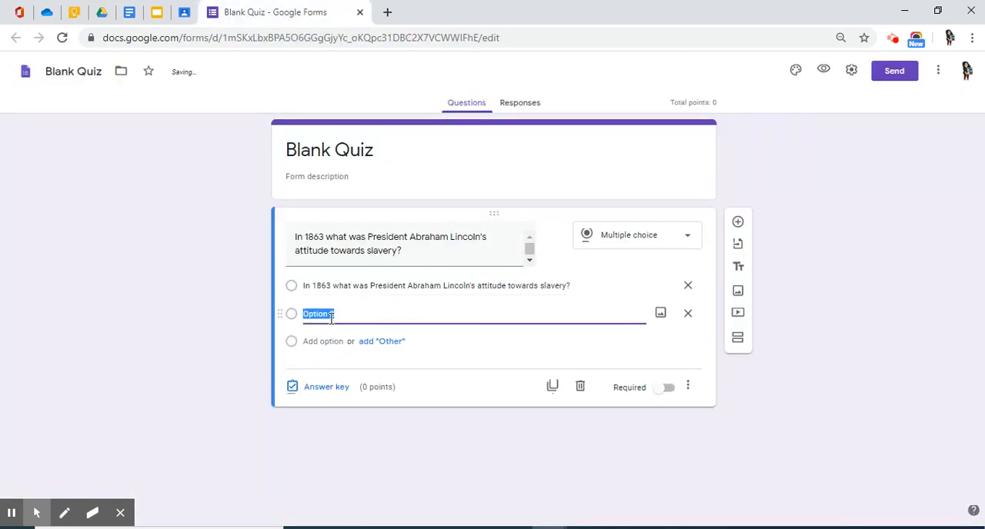
key(ctrl+v)
- Add the emancipation and abolition choices as third and fourth options, then bring up the answer key
click(129, 13)
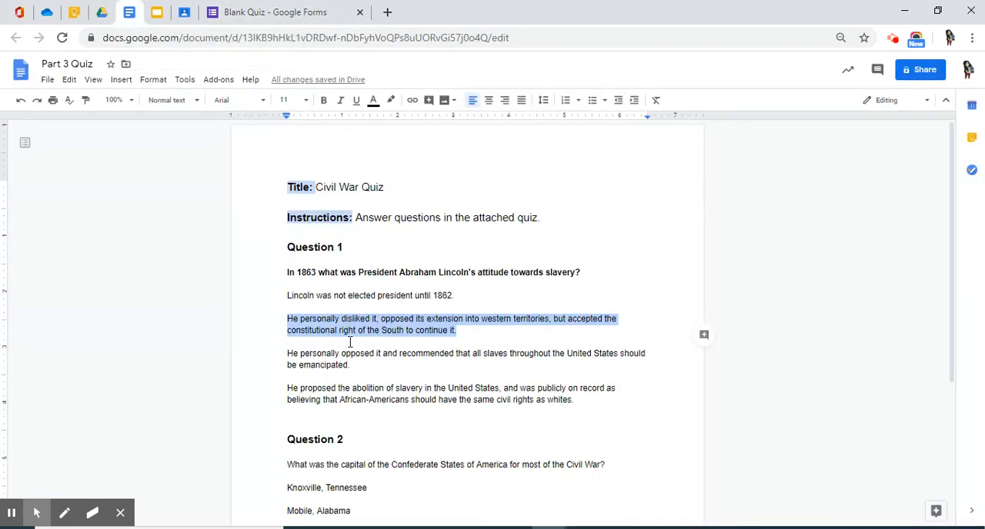
drag(354, 366, 289, 353)
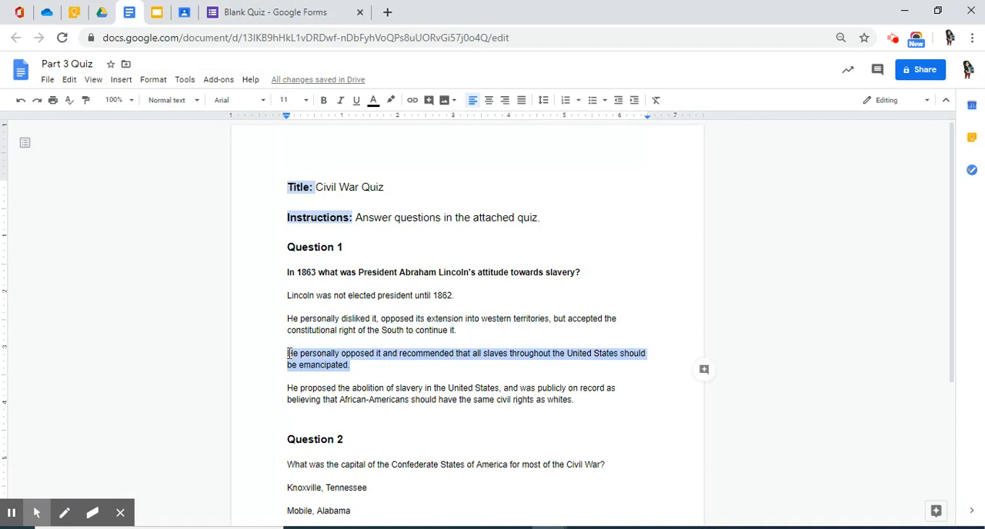
key(ctrl+c)
click(212, 13)
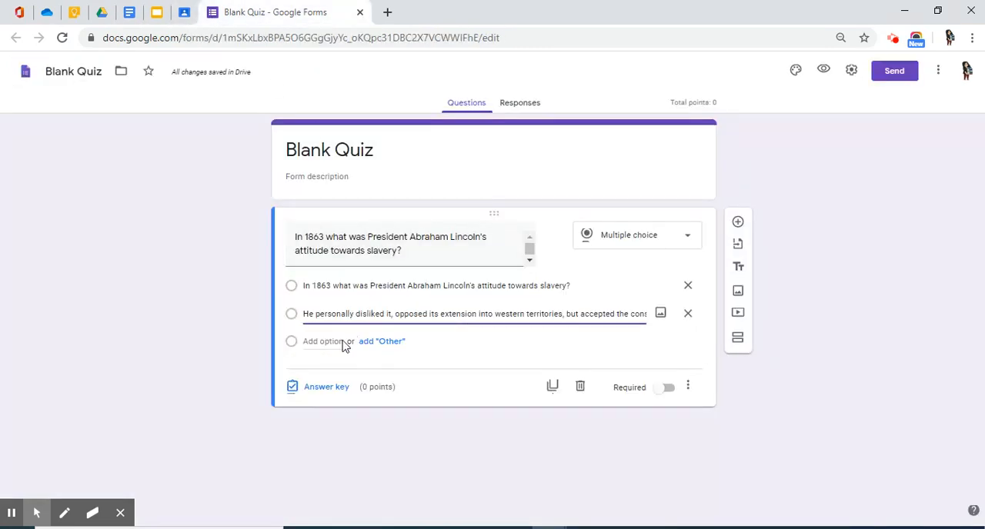
click(308, 341)
key(ctrl+v)
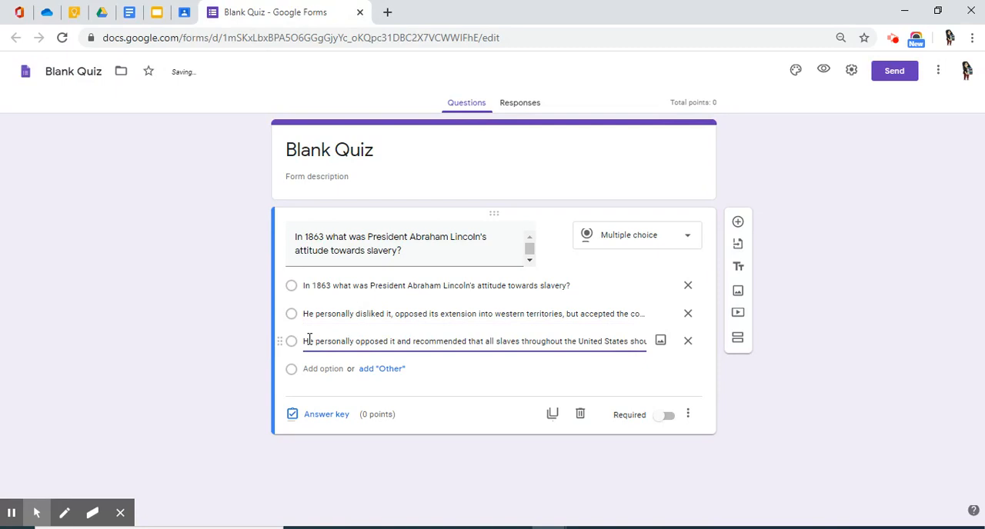
click(146, 12)
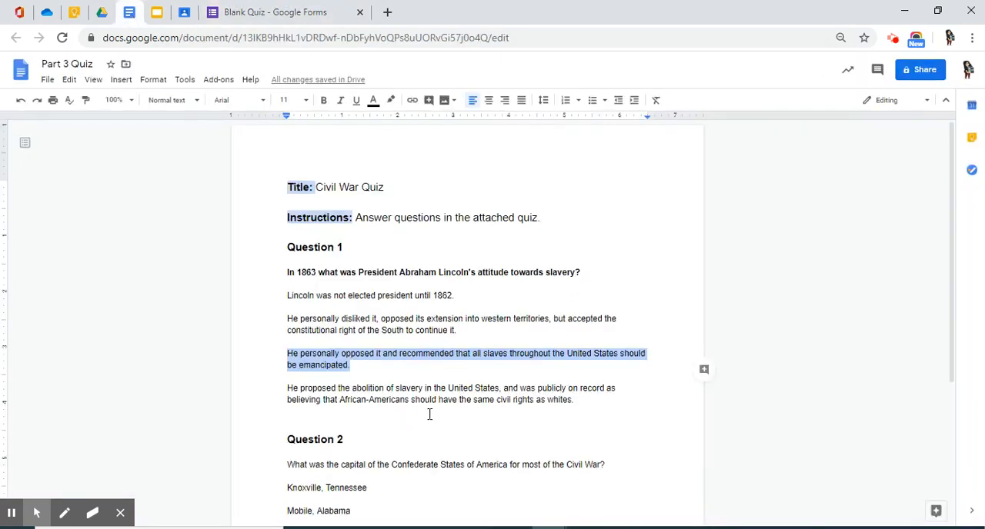
drag(576, 401, 287, 388)
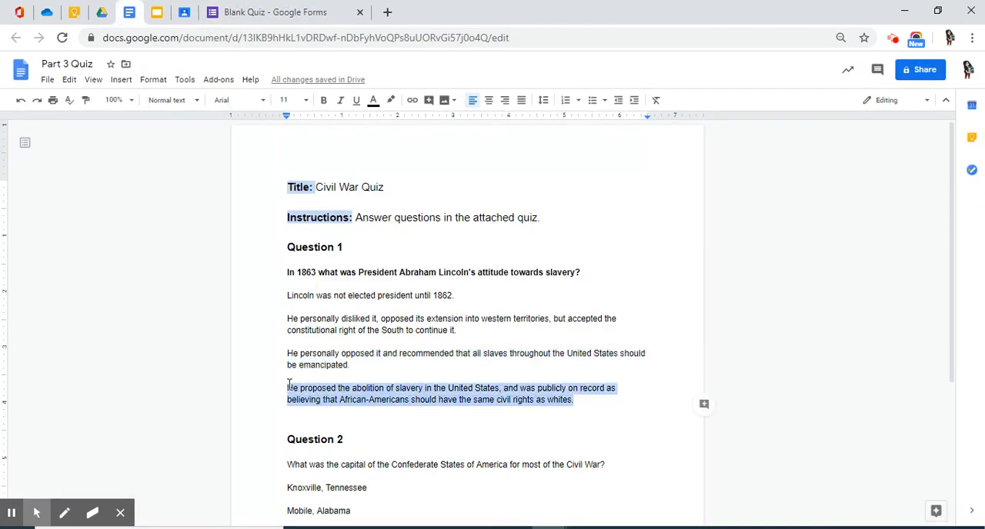
click(254, 12)
click(326, 370)
key(ctrl+v)
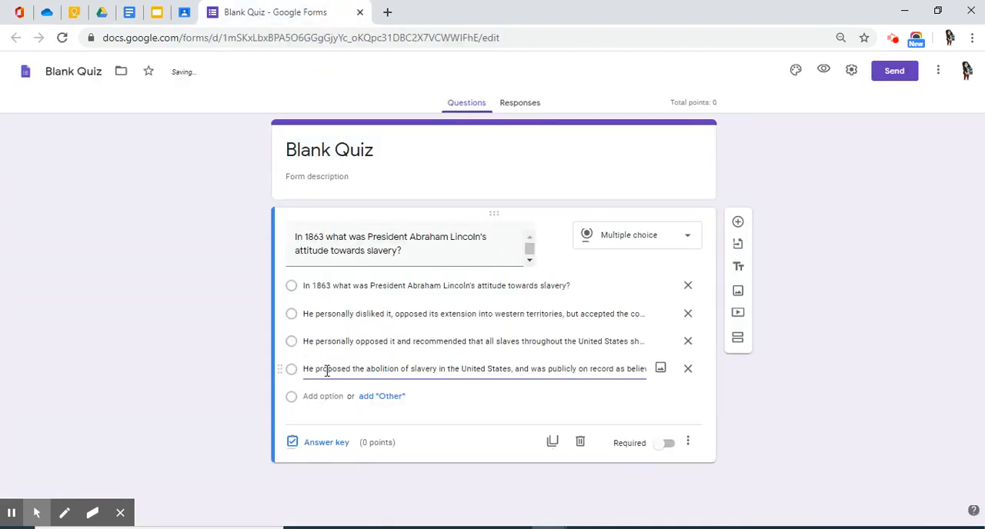
click(786, 420)
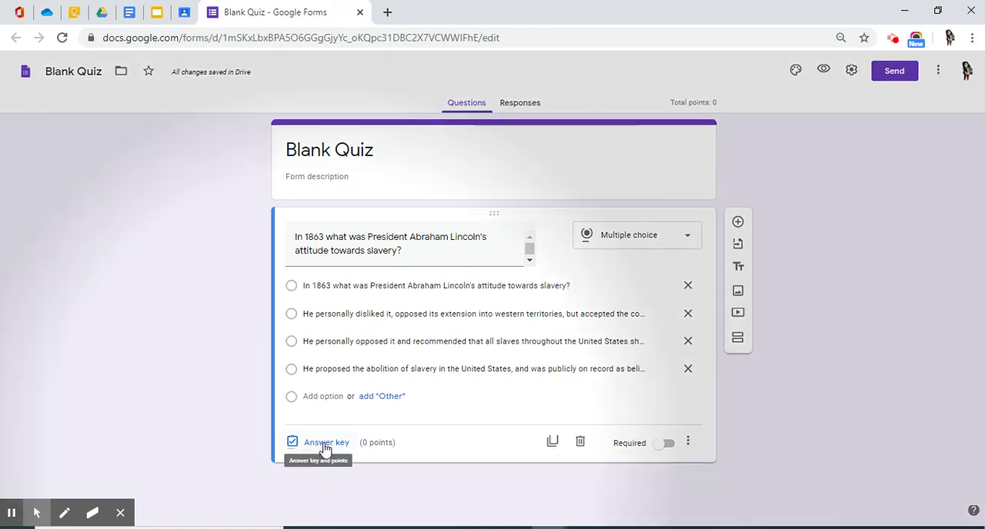
click(325, 445)
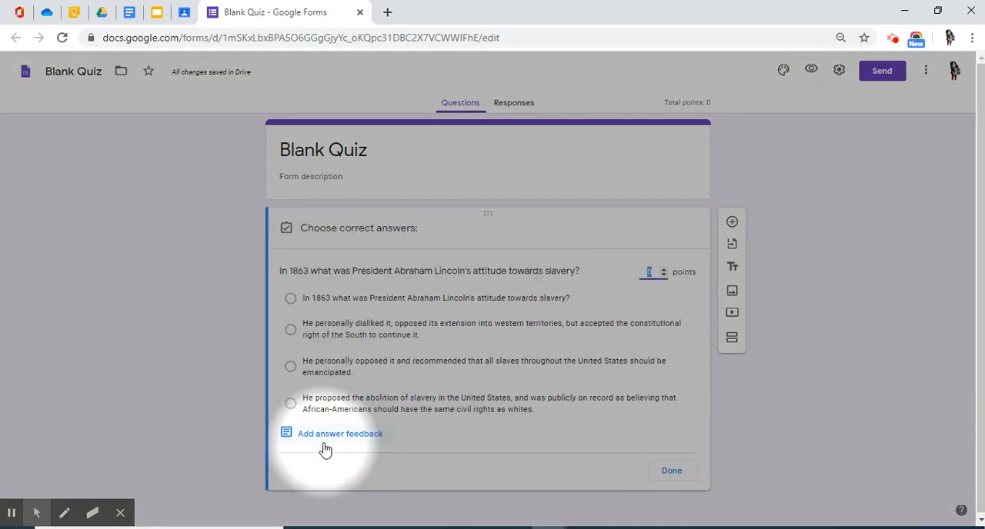
mouse_move(653, 273)
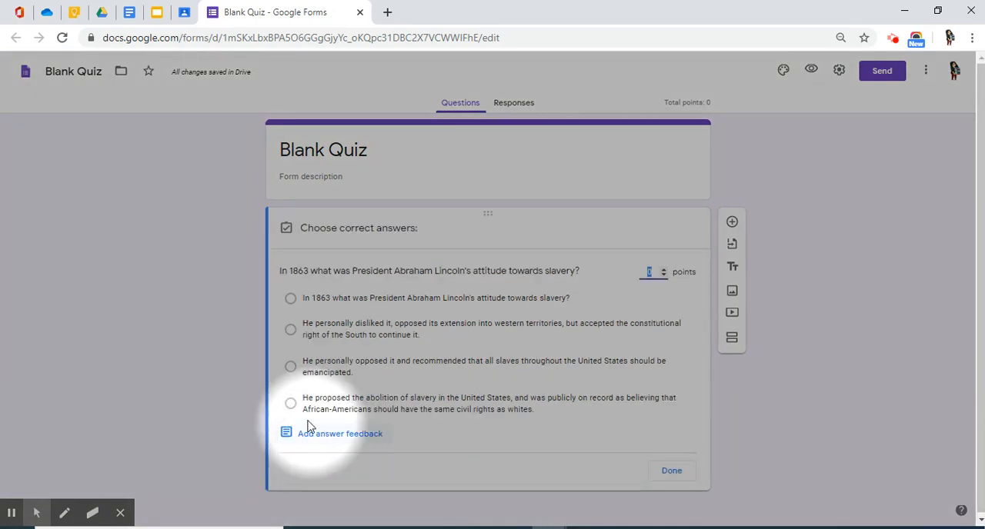
- Mark the abolition answer correct, set the question to 50 points, and save the key
click(290, 404)
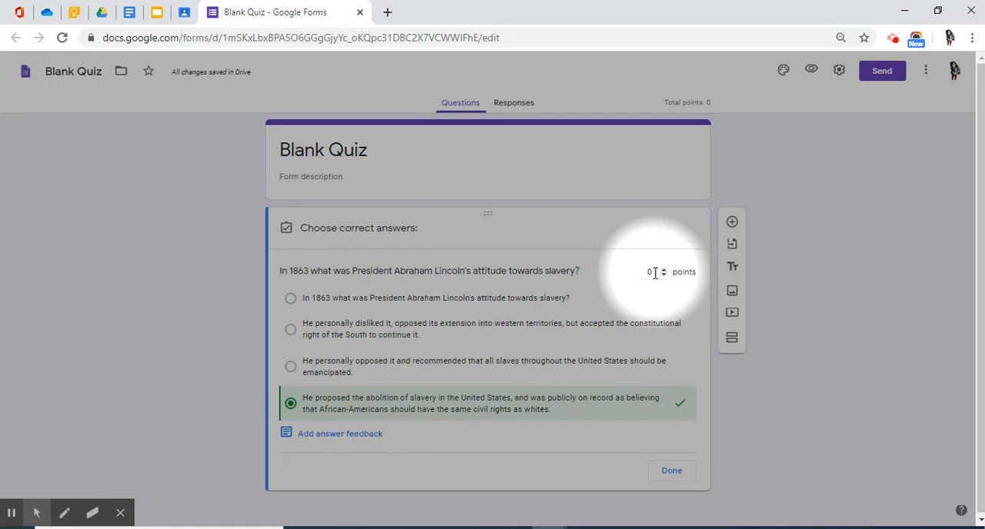
double_click(649, 271)
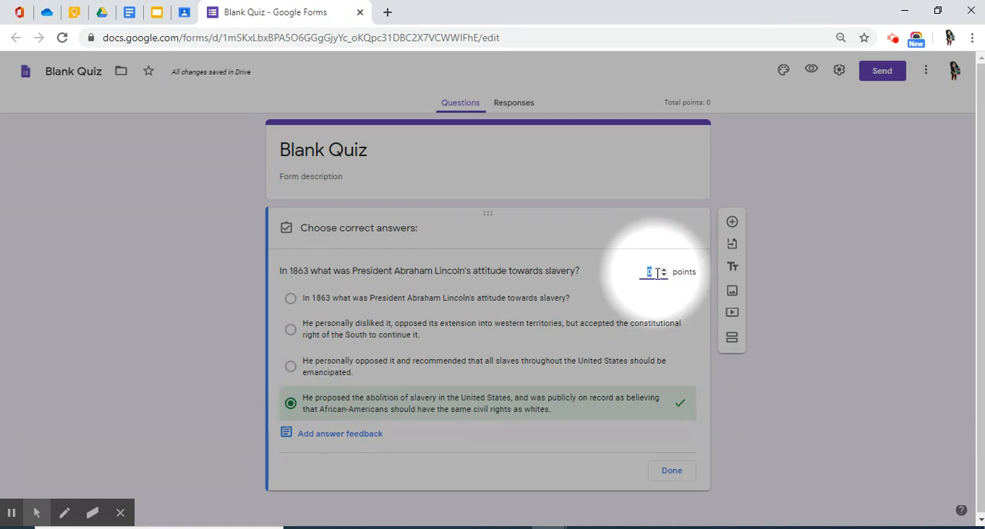
text(50)
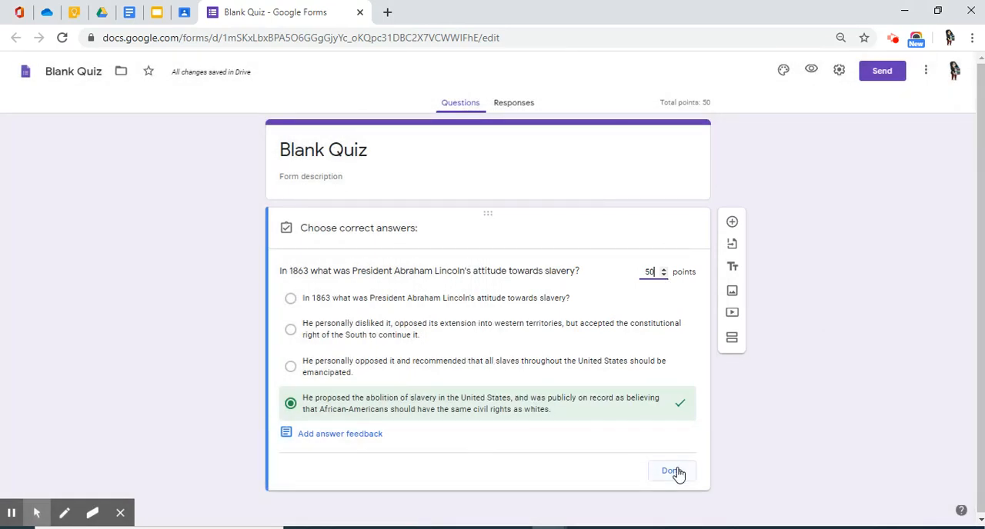
click(672, 471)
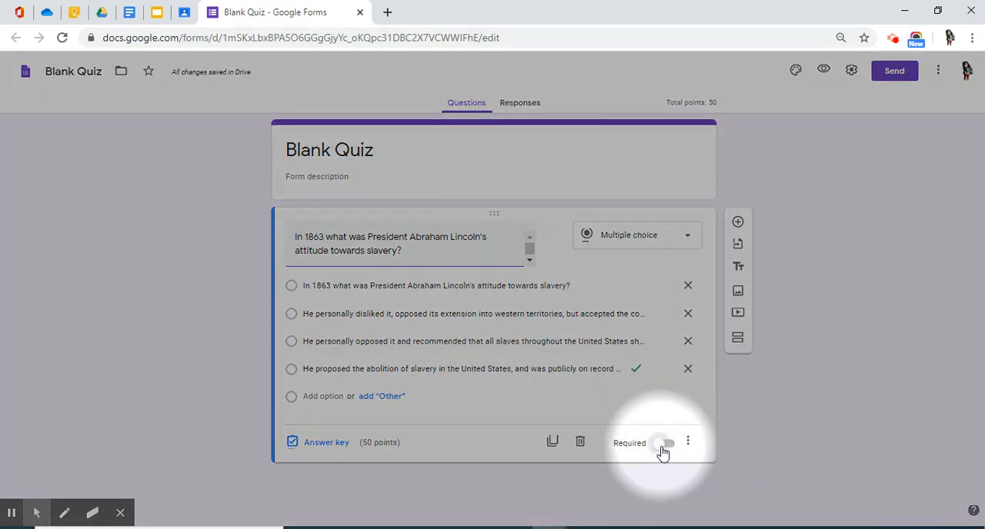
- Switch the Lincoln question to Required and dismiss its more-settings menu
click(663, 444)
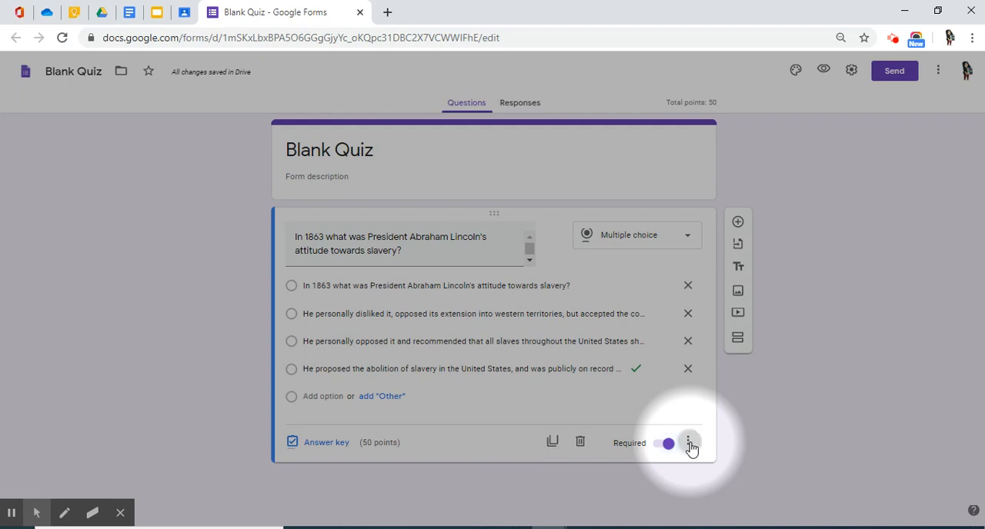
click(689, 444)
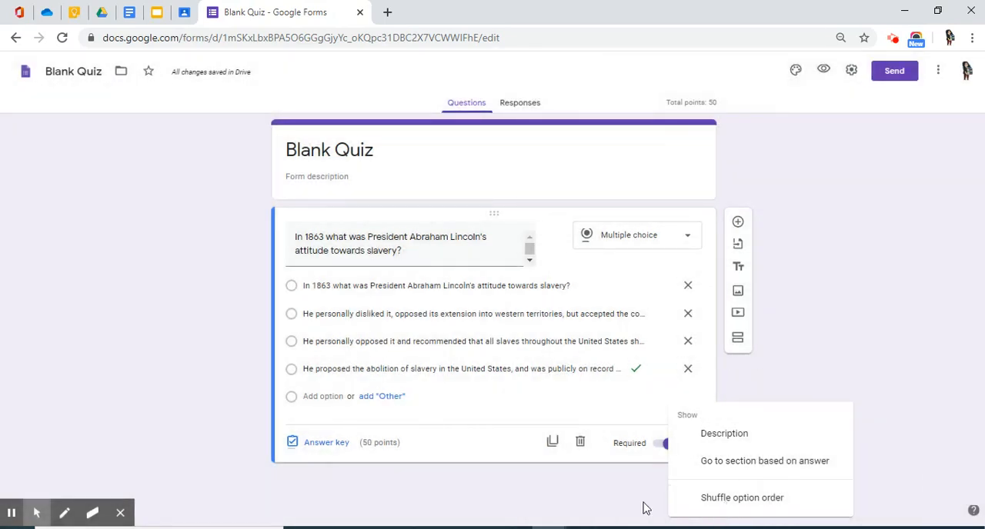
click(644, 508)
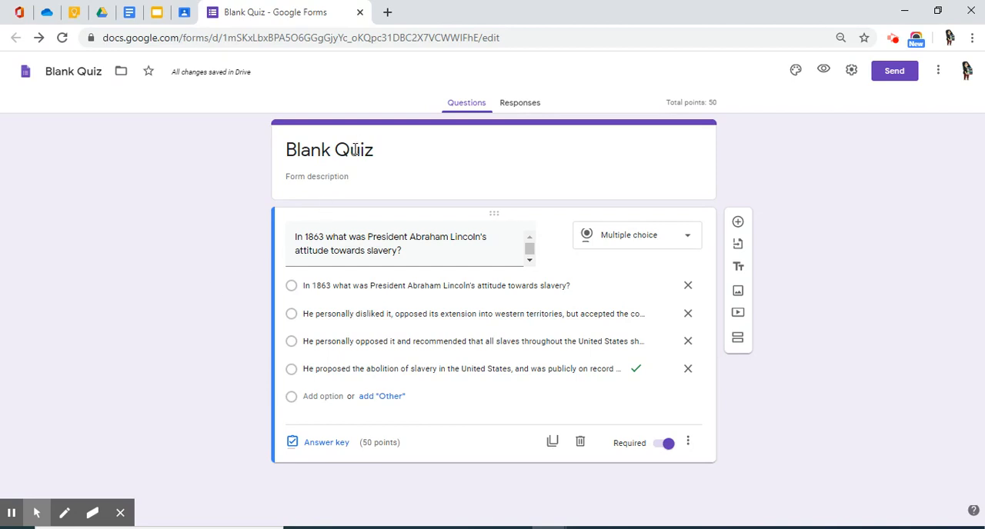
- Replace the form title with 'Civil War Quiz' copied from the quiz doc
key(alt+f)
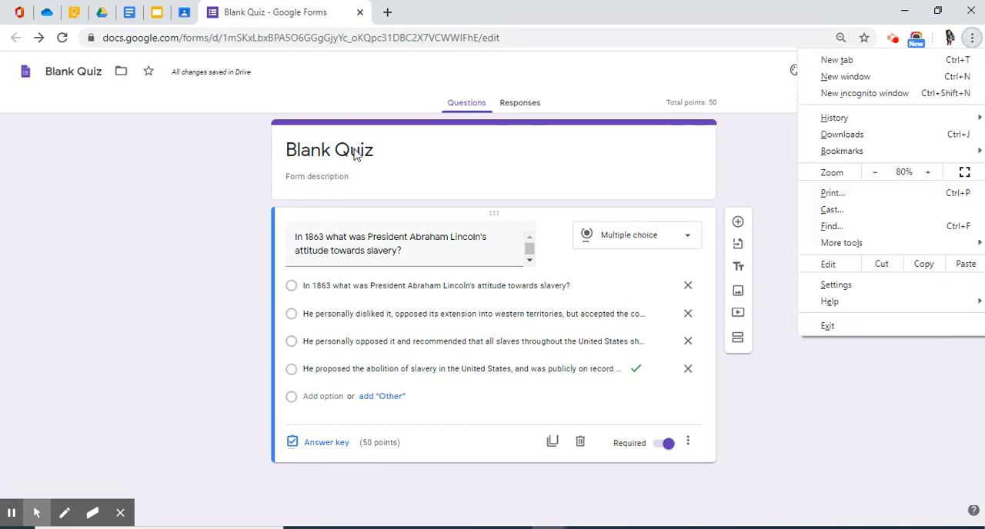
click(343, 157)
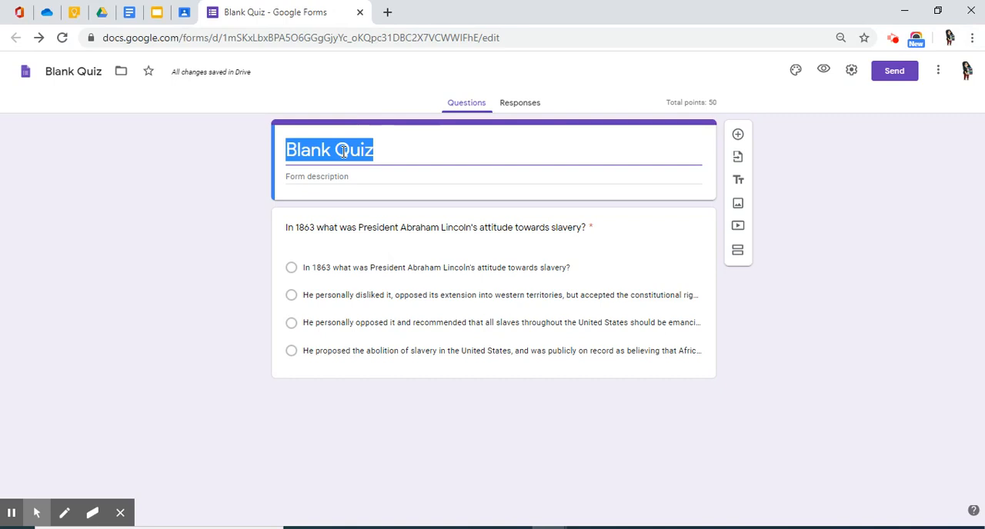
click(129, 12)
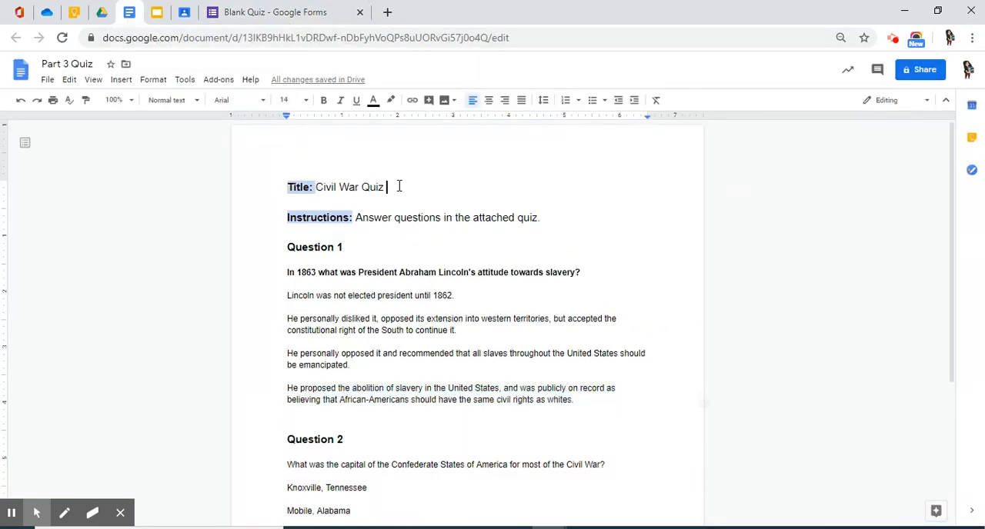
drag(395, 187, 317, 187)
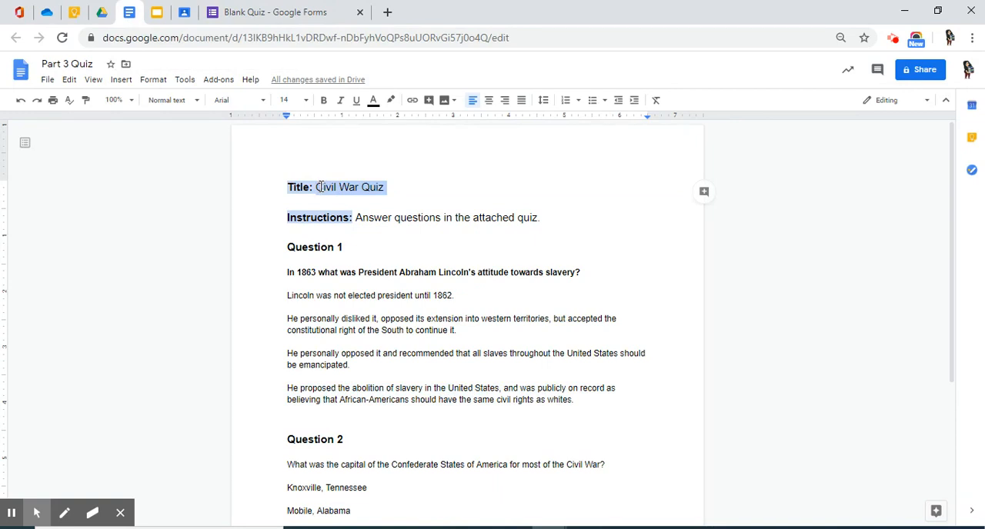
key(ctrl+c)
click(274, 12)
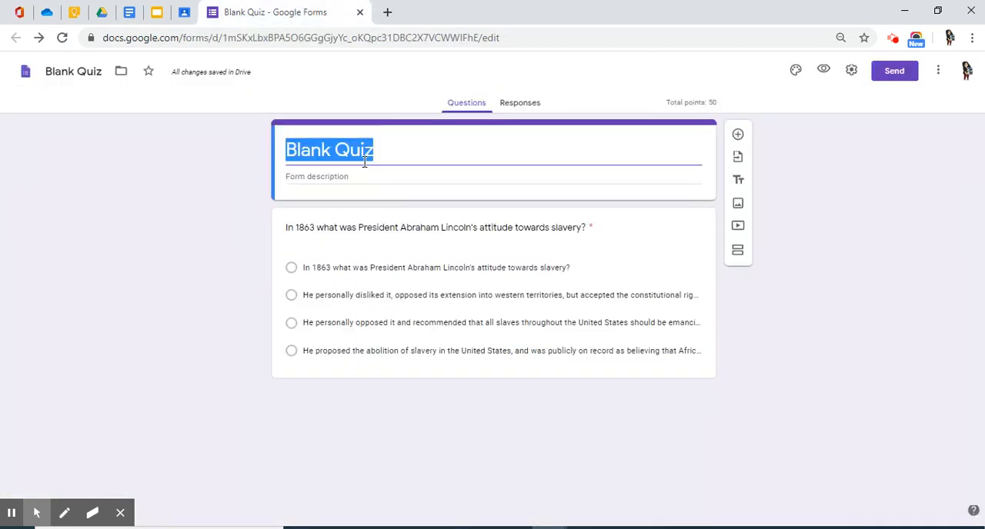
key(BackSpace)
key(ctrl+v)
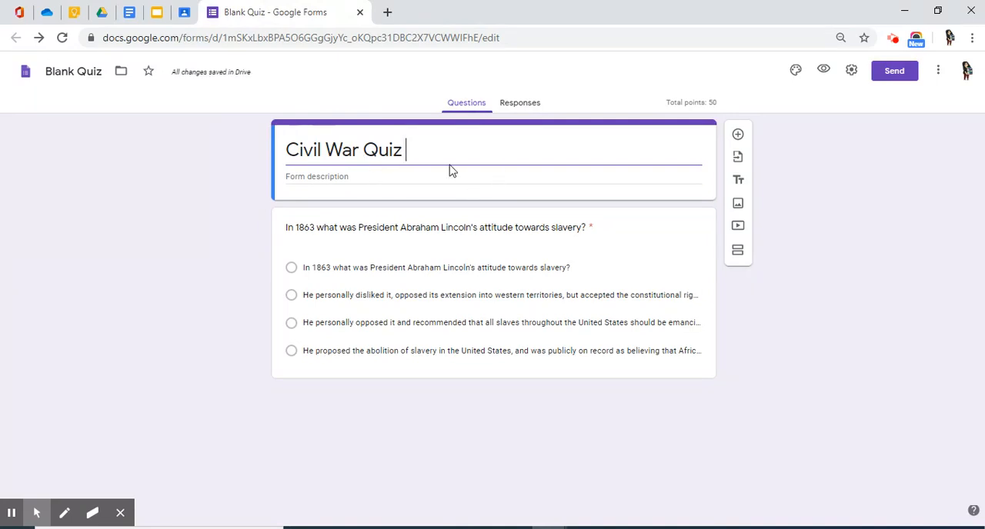
- Rename the form file from Blank Quiz to Civil War Quiz and confirm
click(80, 73)
drag(103, 72, 44, 73)
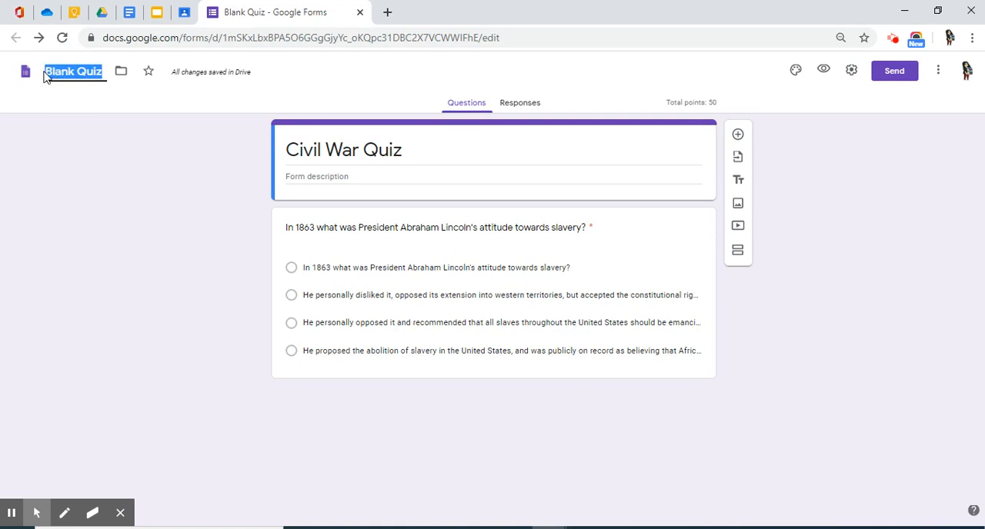
key(ctrl+v)
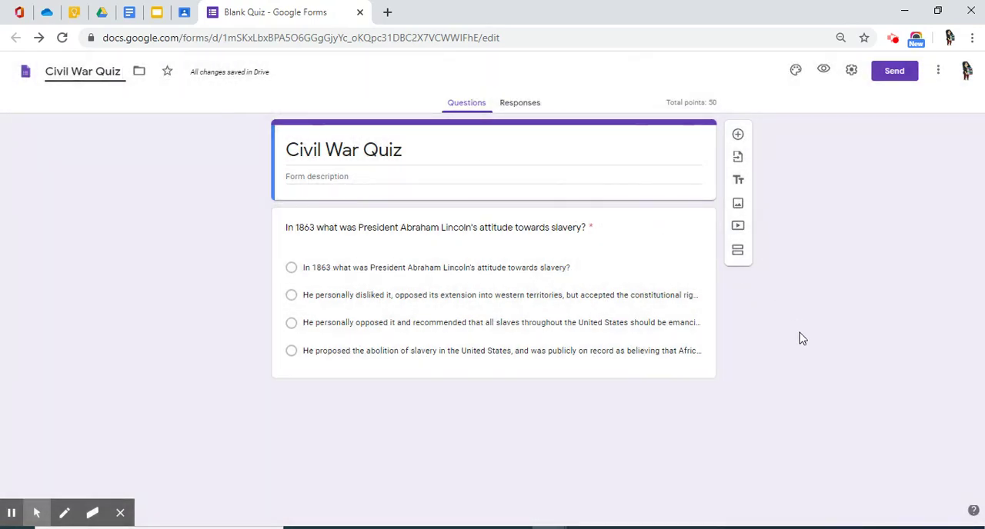
click(800, 339)
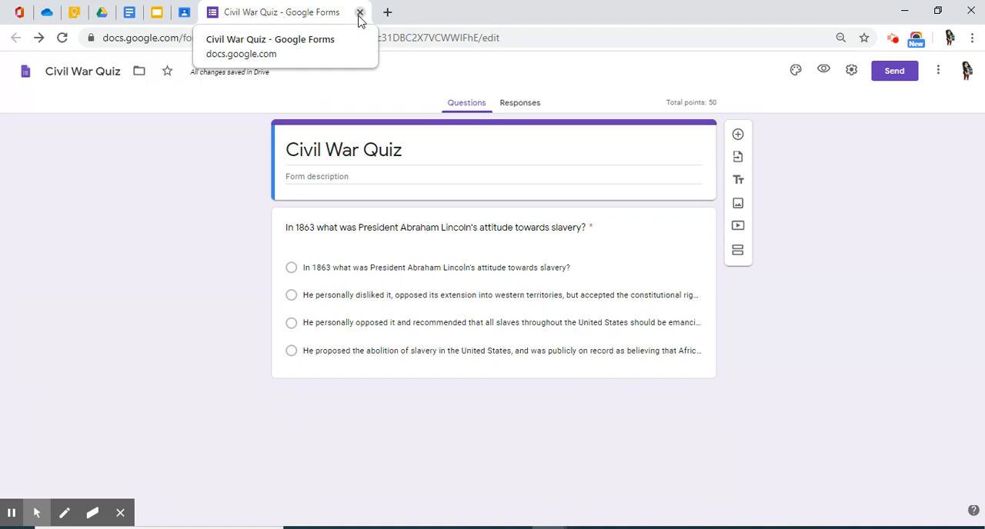
- Close the Forms tab and turn on grade importing for the Civil War Quiz assignment
click(359, 14)
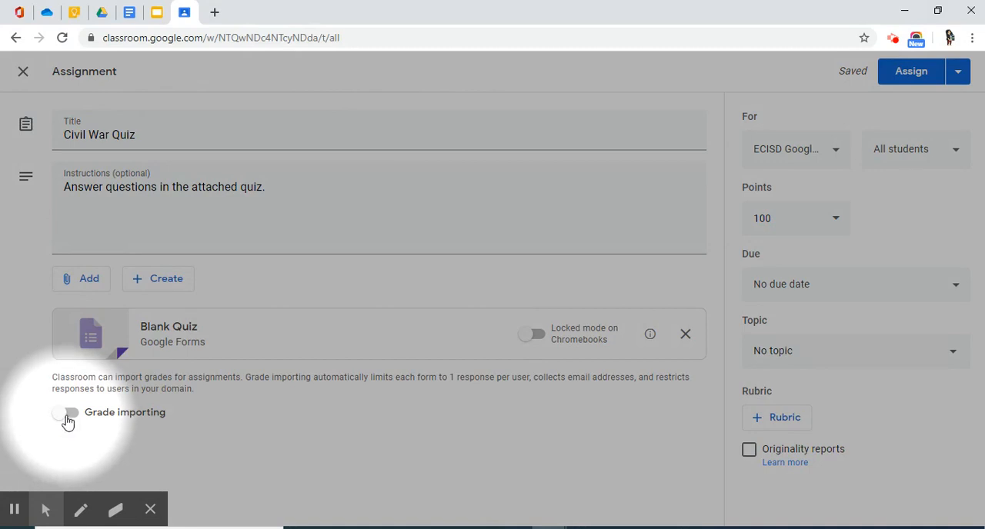
click(70, 416)
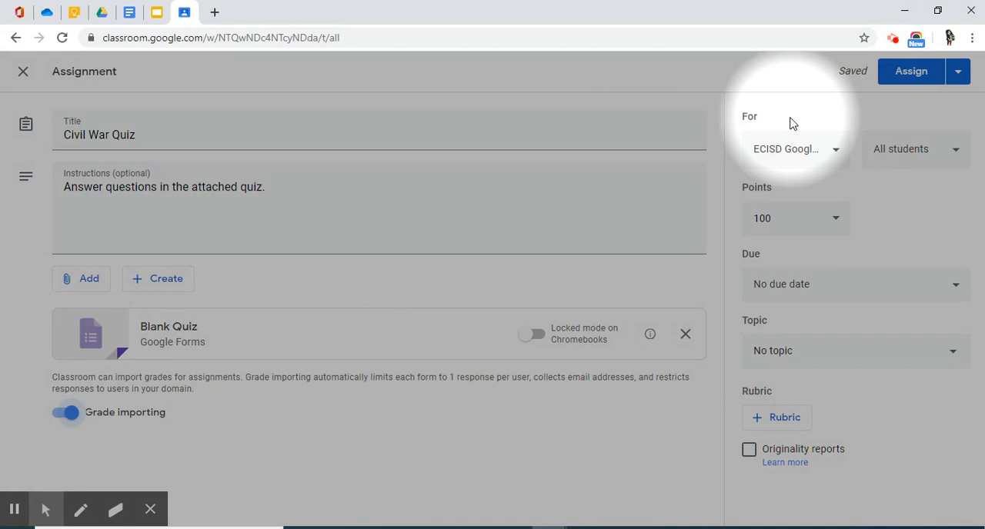
- Review the For class list and keep the 100-point value unchanged
click(835, 154)
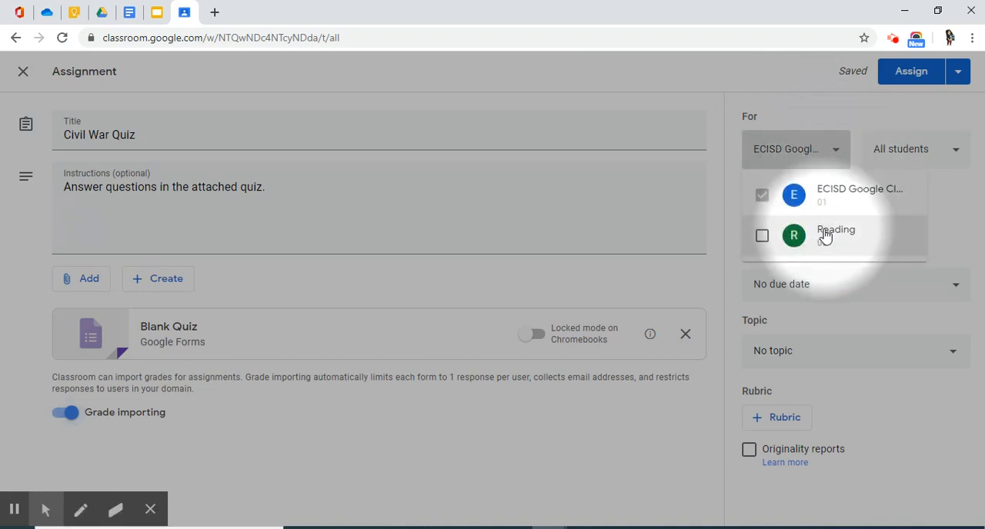
click(796, 126)
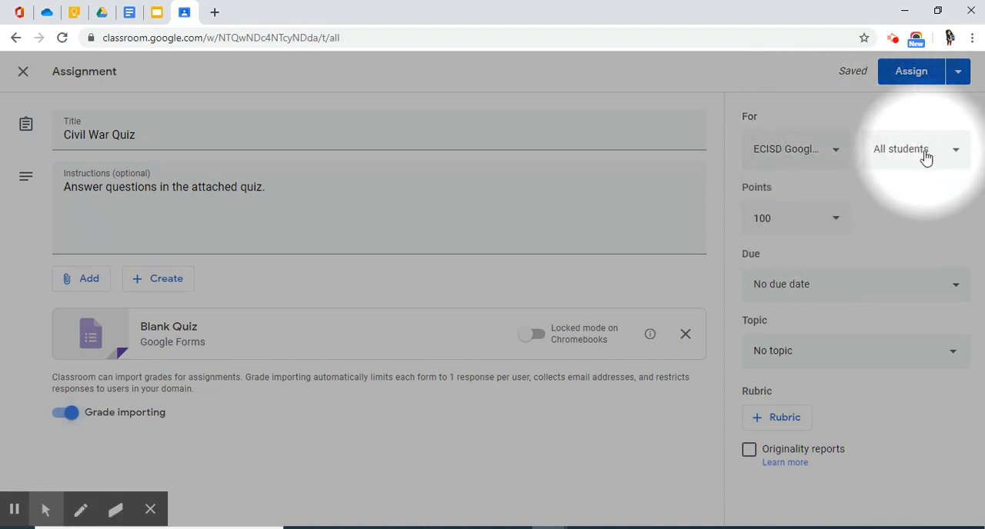
click(835, 219)
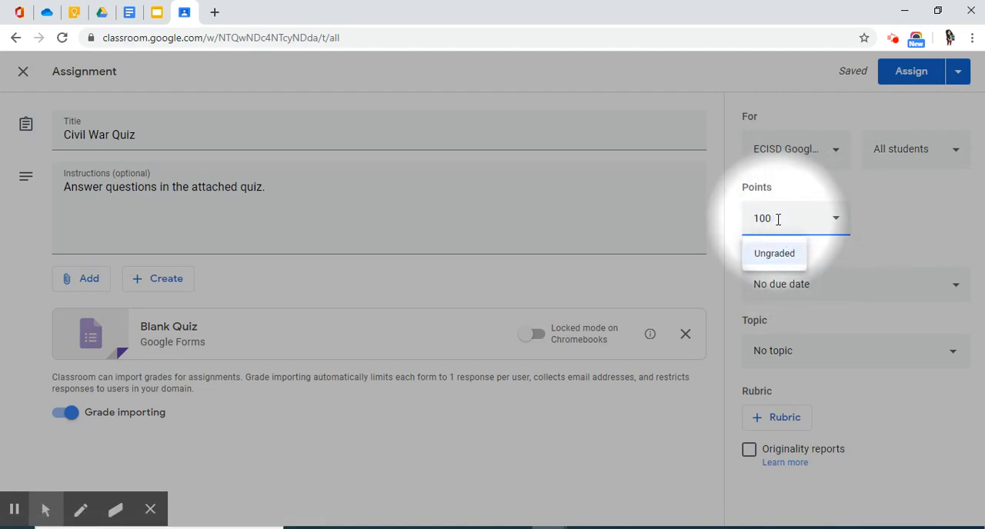
click(897, 243)
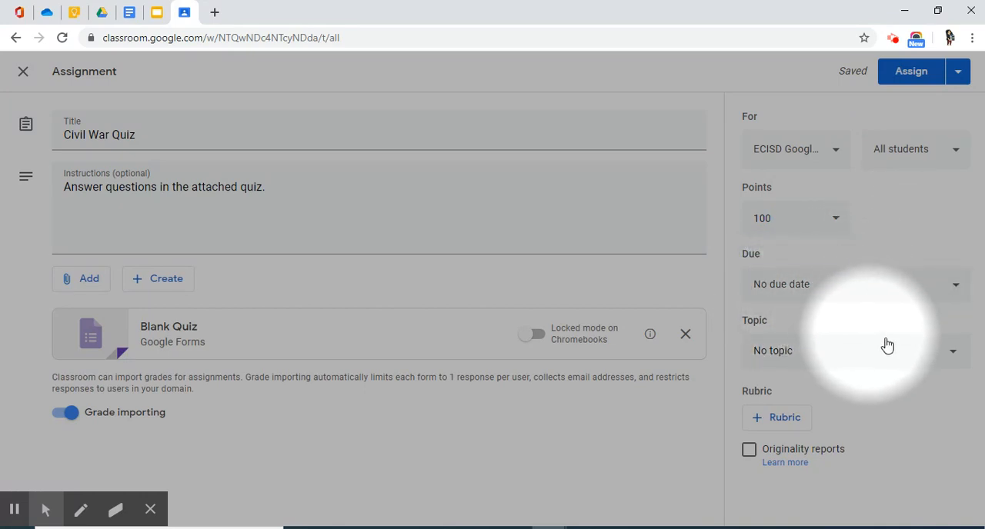
- Set the due date to Friday, Mar 27 and move on to the topic list
click(955, 284)
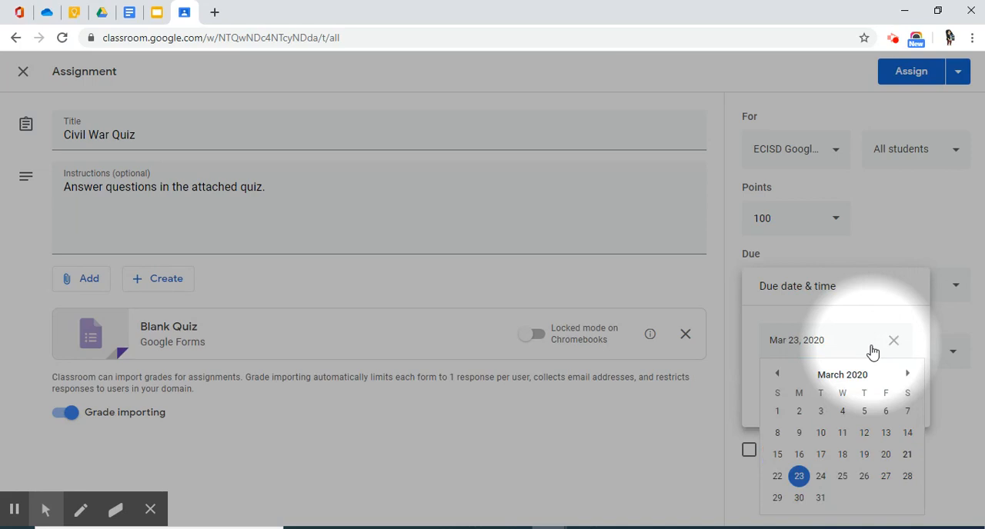
click(885, 475)
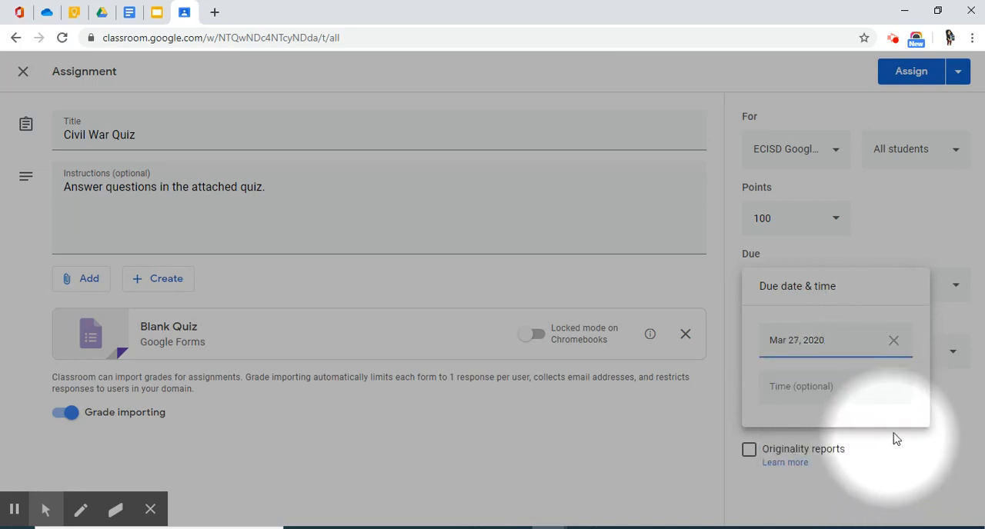
click(953, 273)
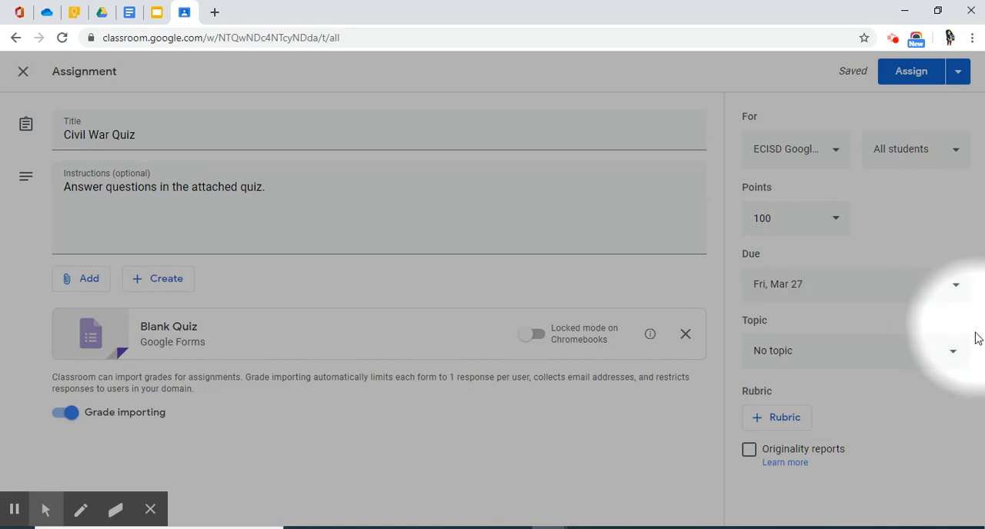
click(953, 352)
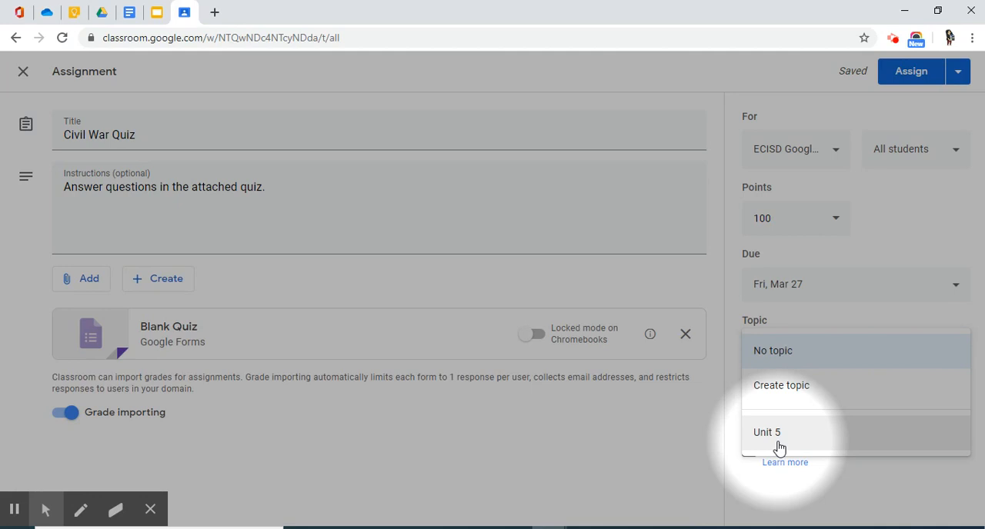
- Create a new topic named Unit 4 for the Civil War Quiz assignment
click(779, 397)
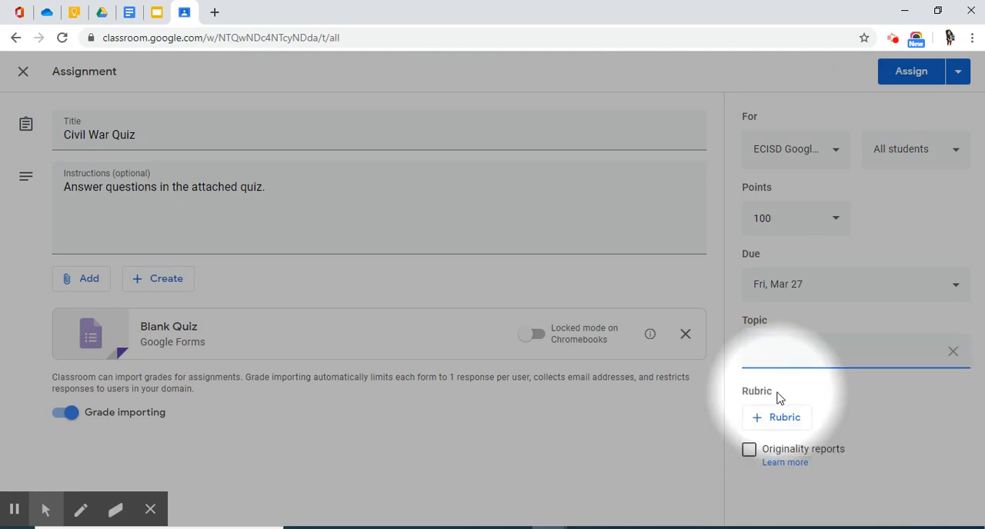
text(Un)
text(it 4)
click(824, 330)
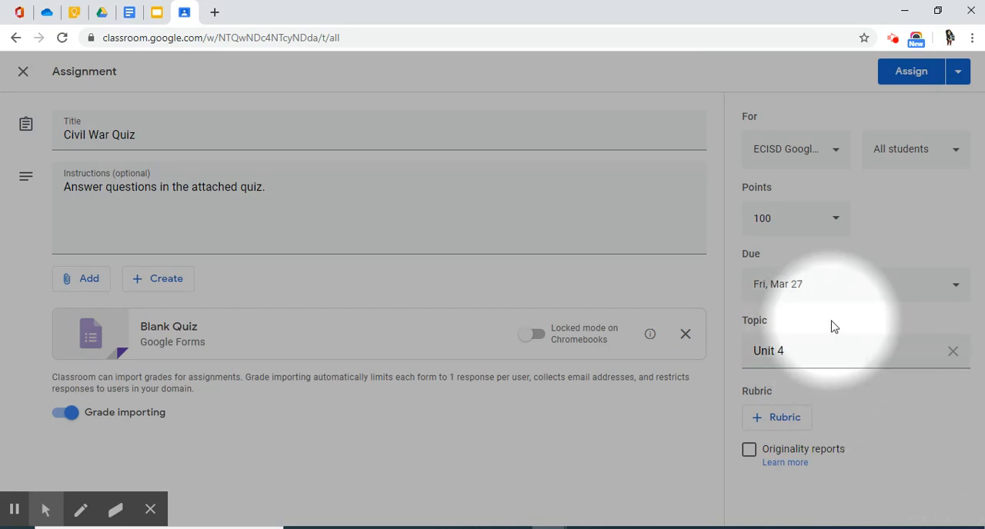
key(alt+f)
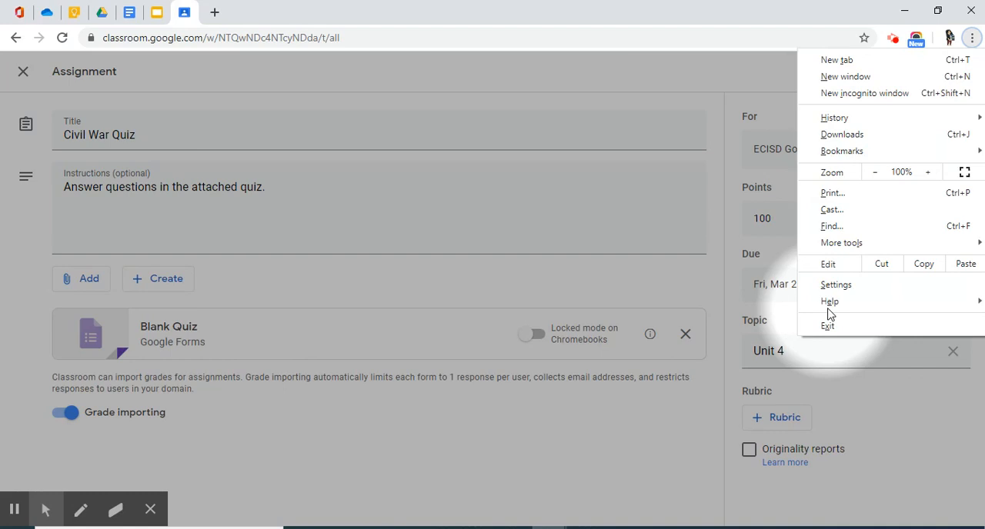
key(Escape)
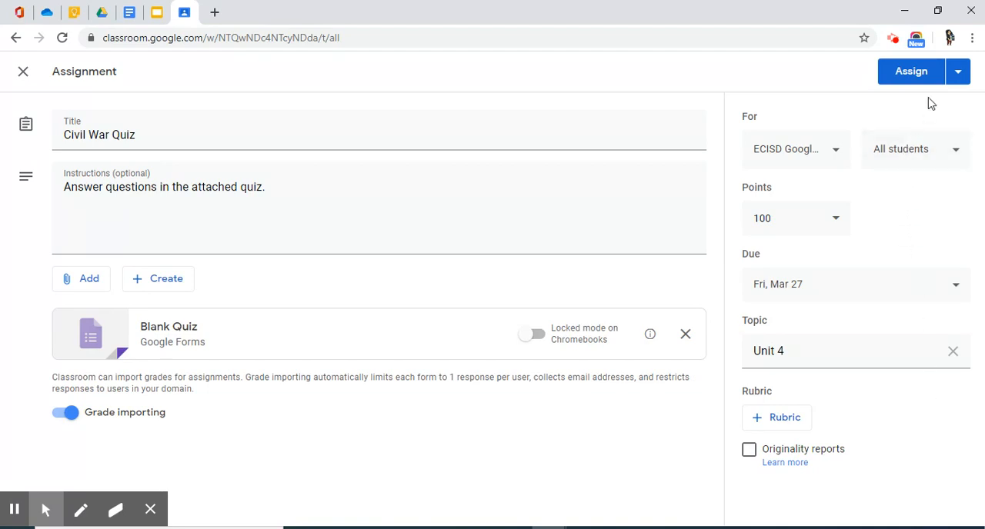
- Assign the Civil War Quiz to the class now, then return to the Module 7 slides
click(957, 72)
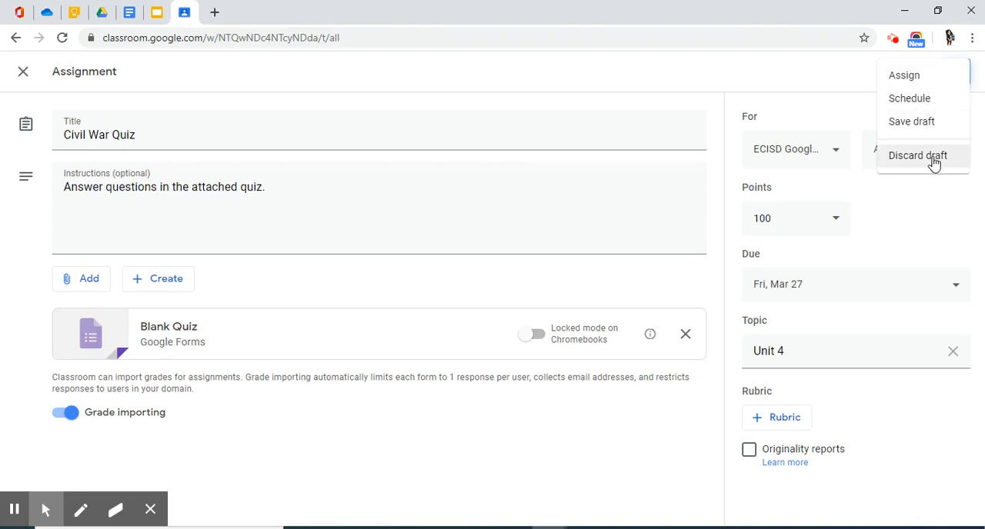
click(904, 76)
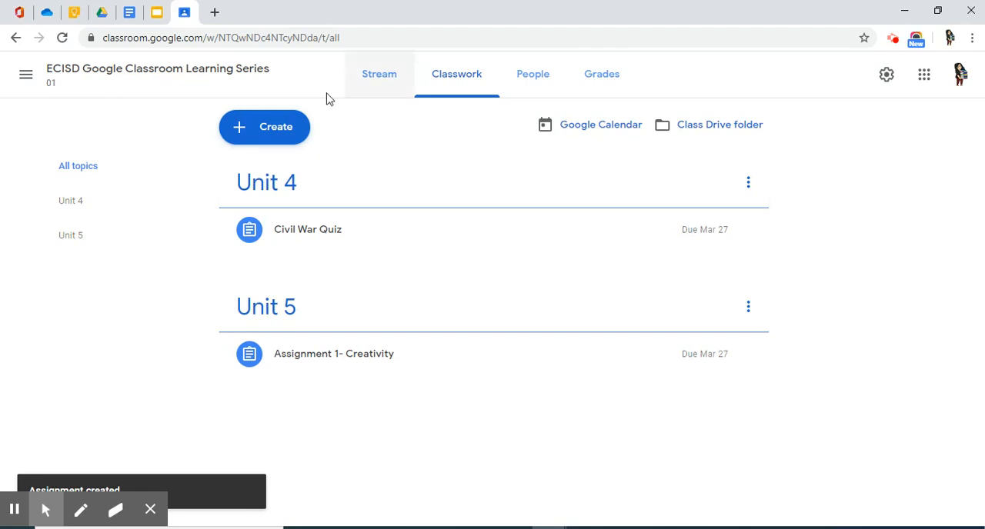
click(156, 14)
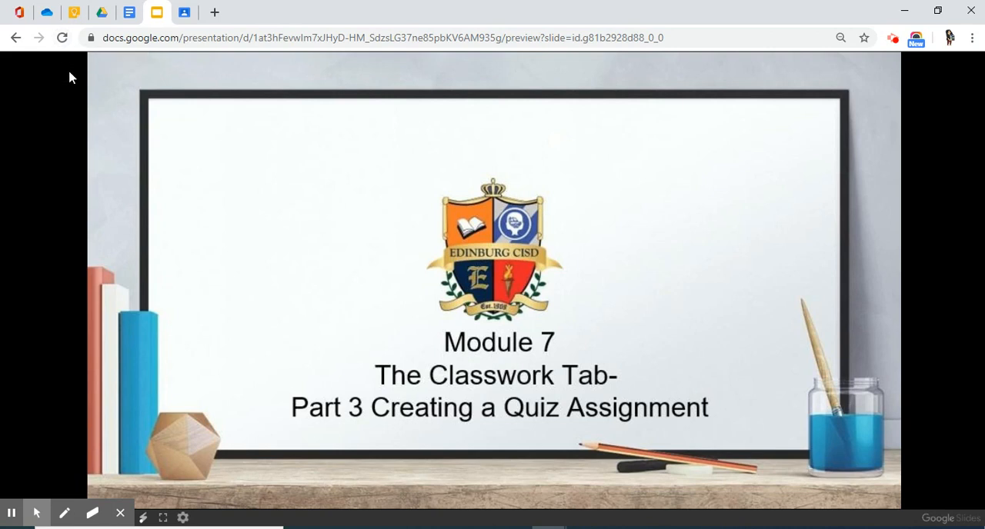
- Advance the presentation to the closing Thank you slide
click(69, 77)
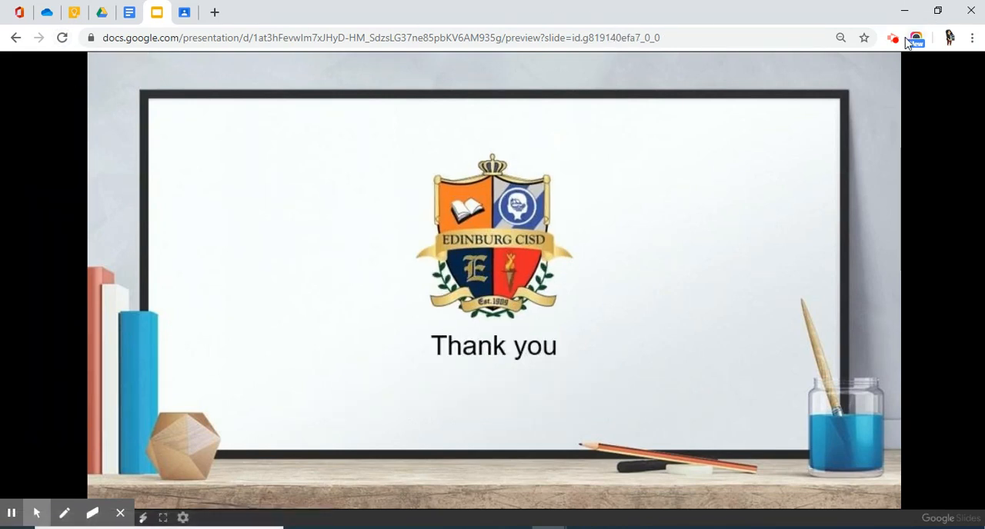